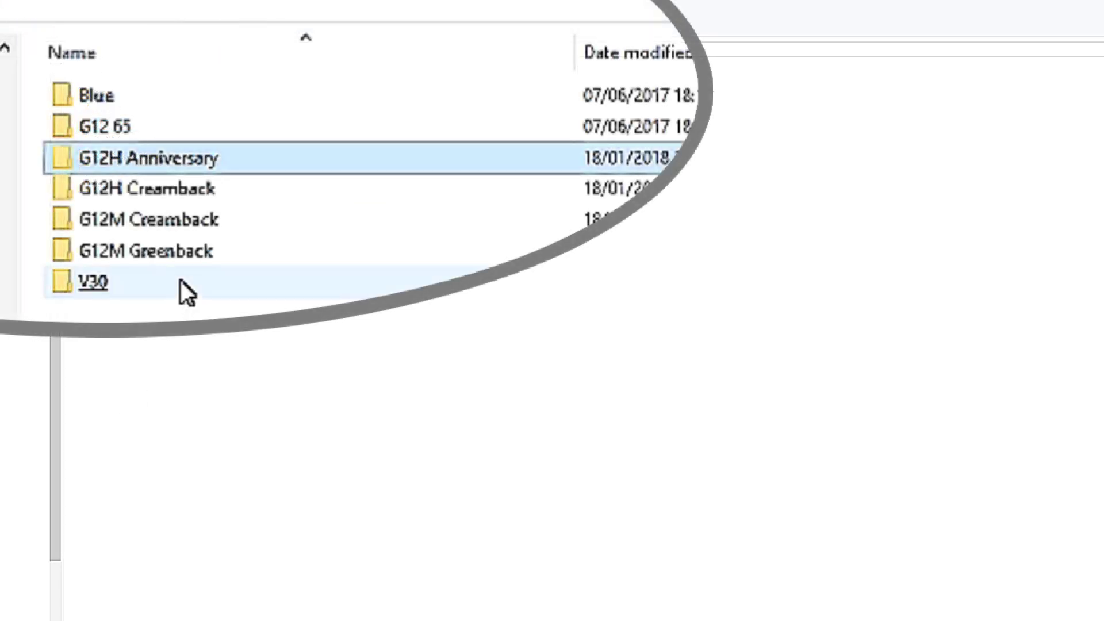
Open the G12M Greenback folder to list its three Closed folders and two Open-back files
click(175, 256)
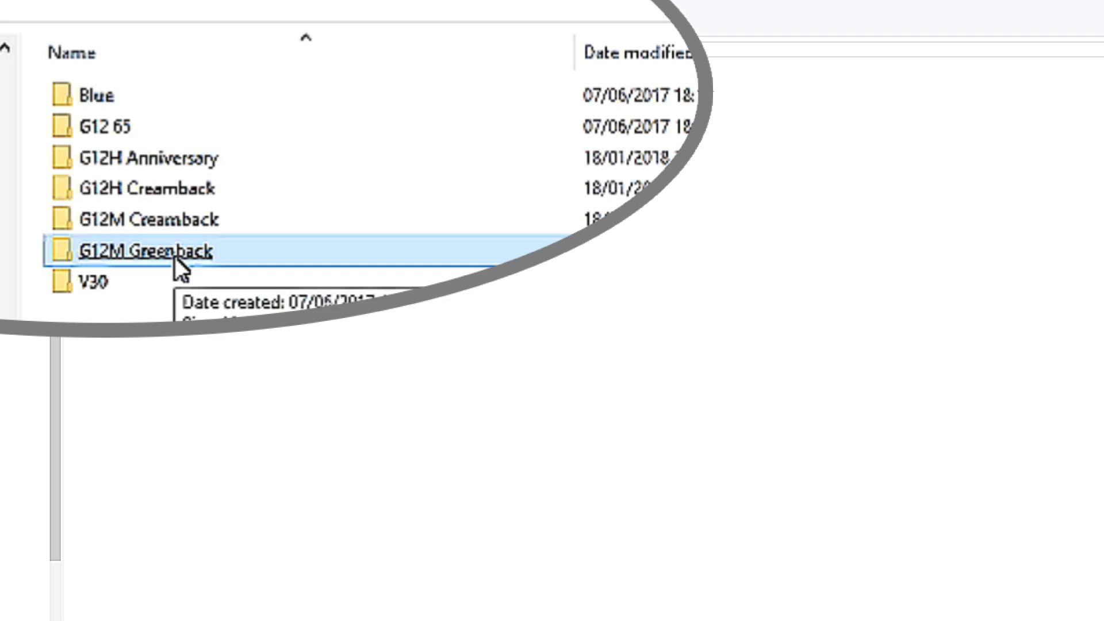
double_click(174, 257)
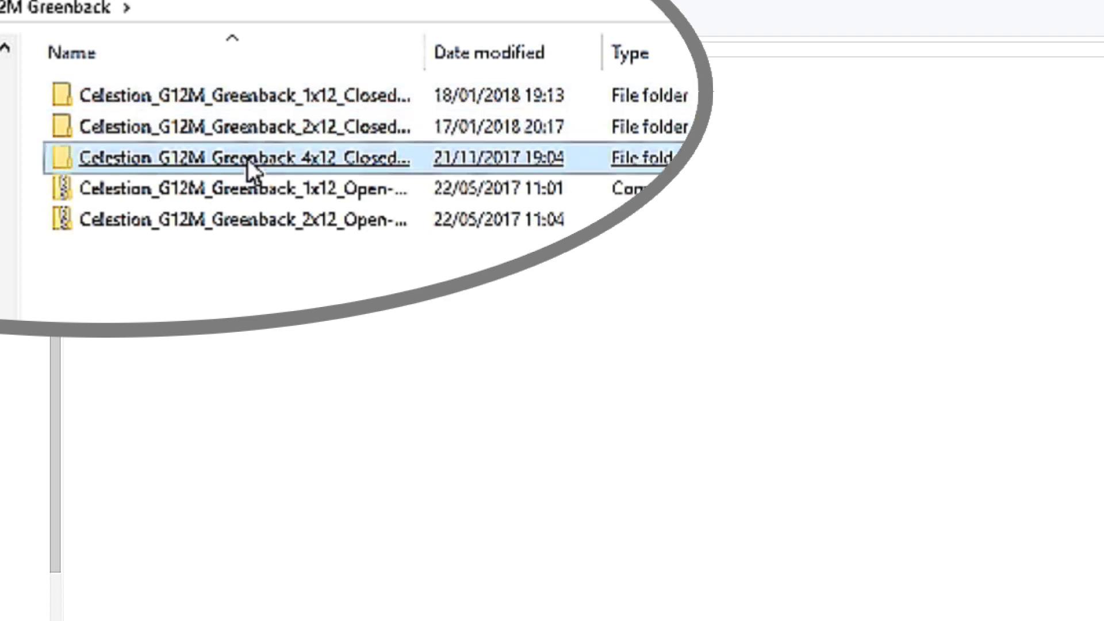
Browse Celestion_G12M_Greenback_4x12_Closed-Back_All > G12M_Greenback_Closed_4x12 > 44.1 kHz folder
click(247, 159)
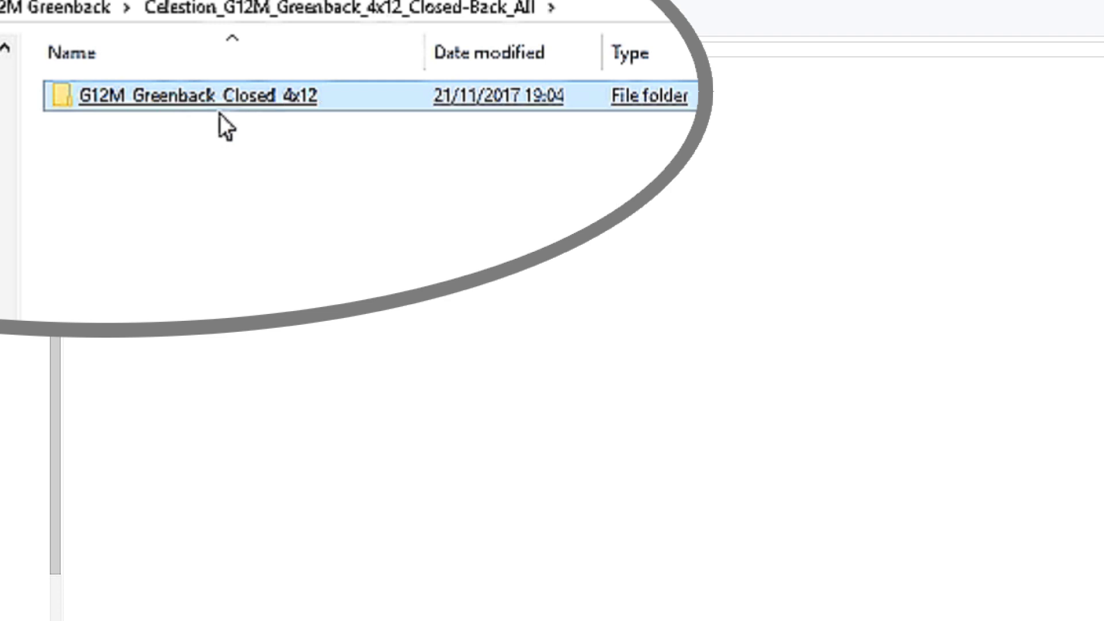
double_click(232, 95)
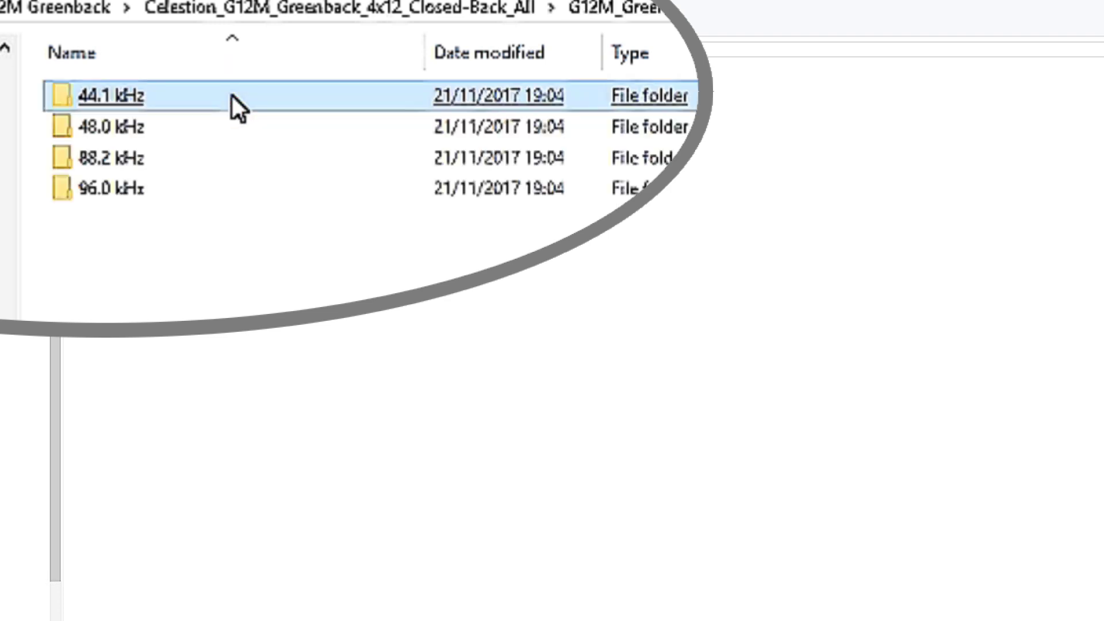
click(232, 92)
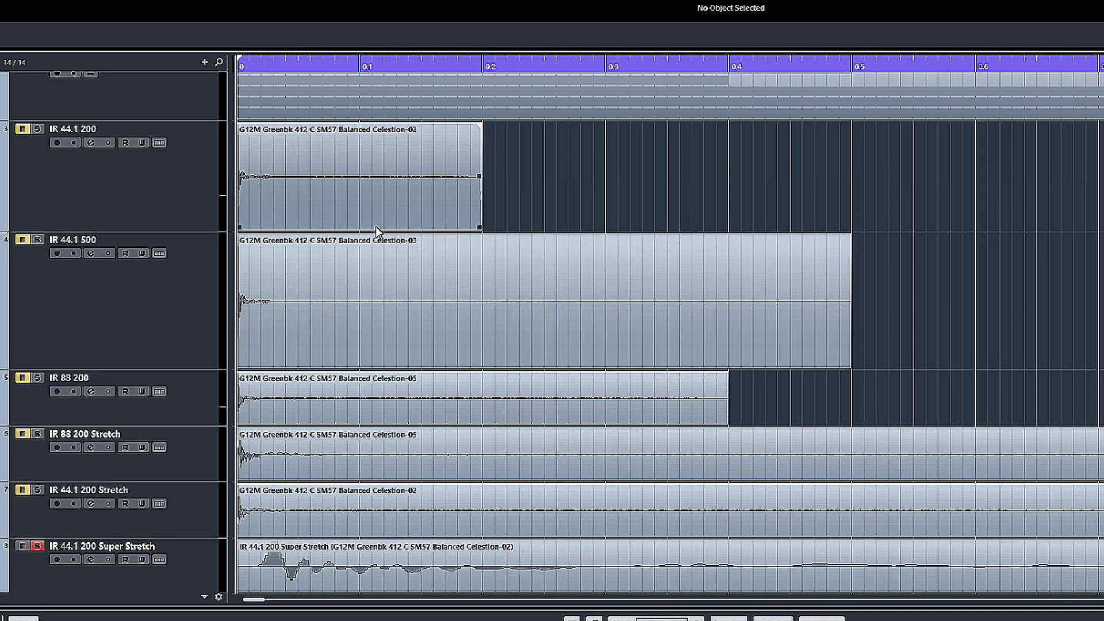
Solo the IR 44.1 200 track and check the 200 ms Celestion-02 event's length
click(36, 129)
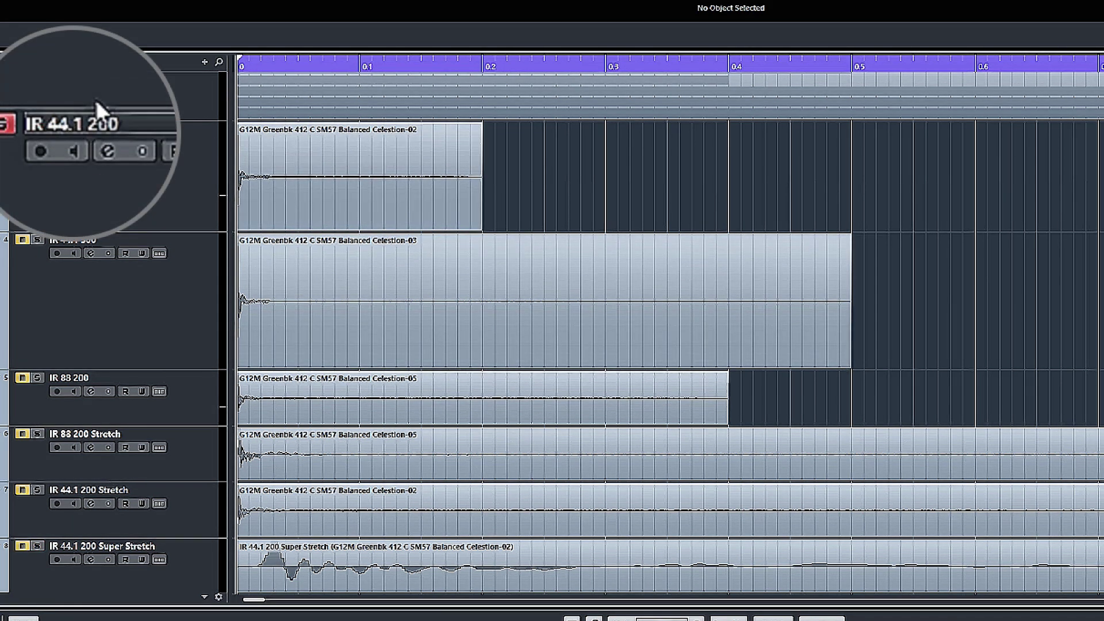
click(363, 160)
click(530, 139)
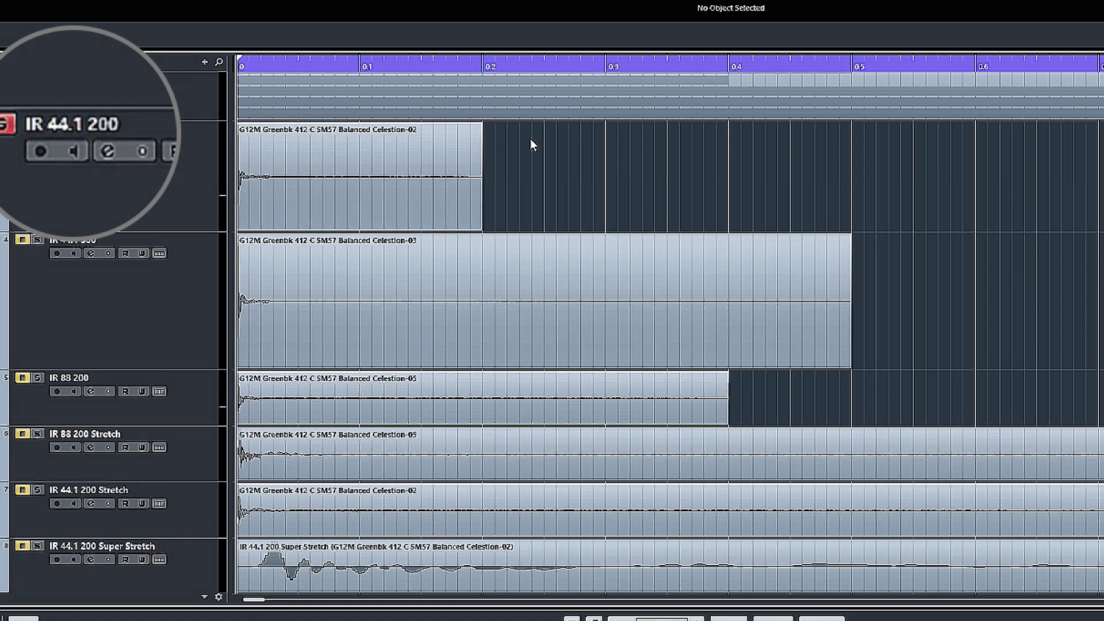
click(470, 149)
click(470, 149)
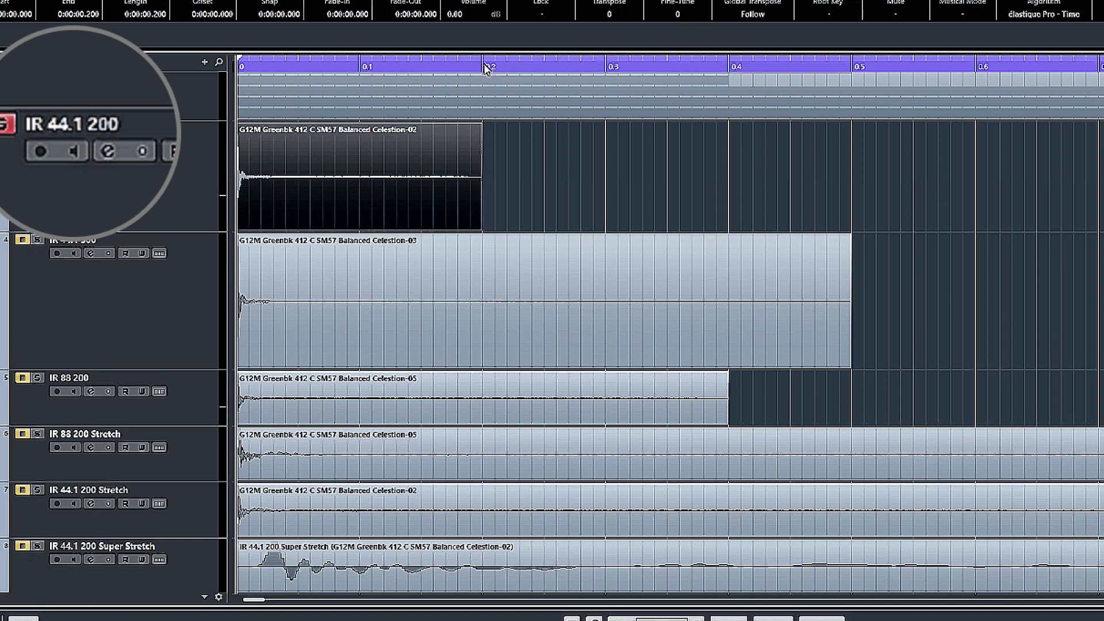
Compare the 500 ms Celestion-03 event, then solo and play IR 44.1 200 Super Stretch
click(510, 245)
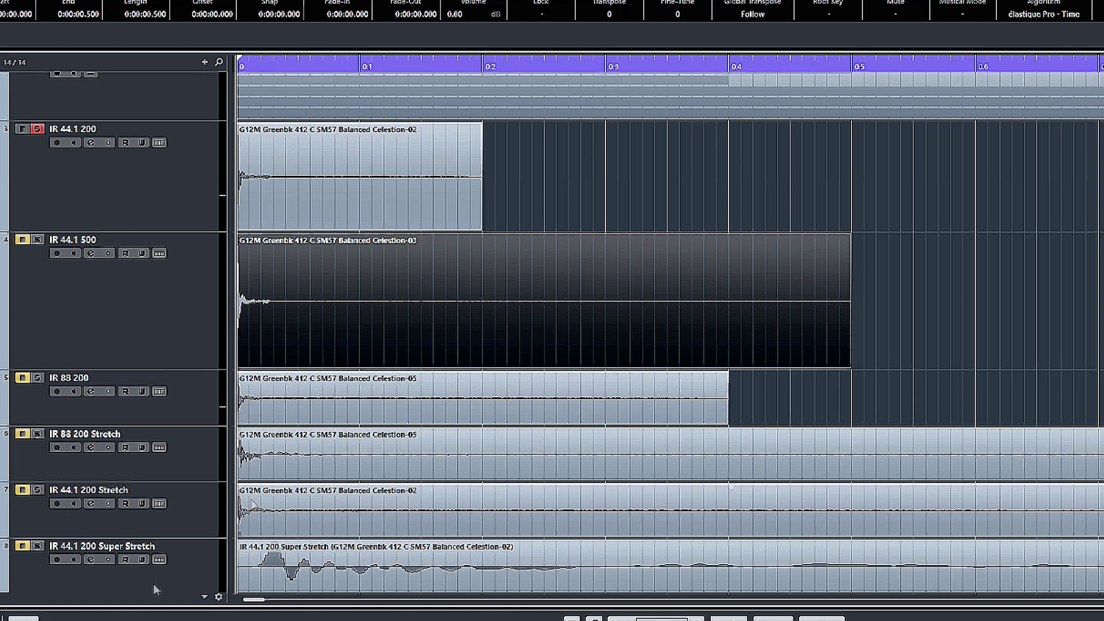
ctrl+click(36, 545)
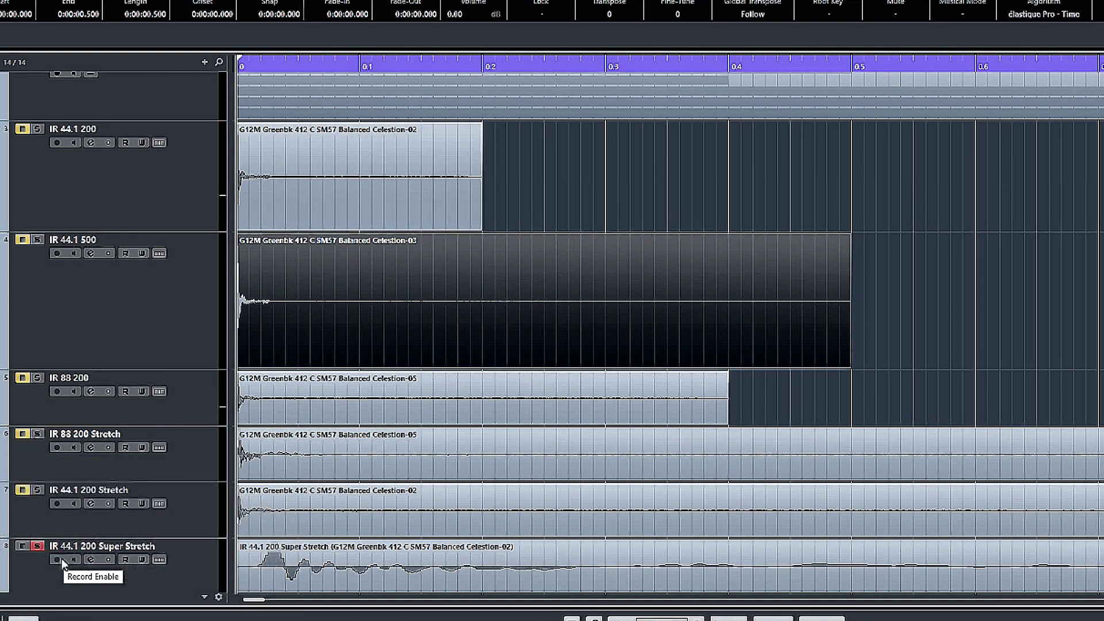
key(space)
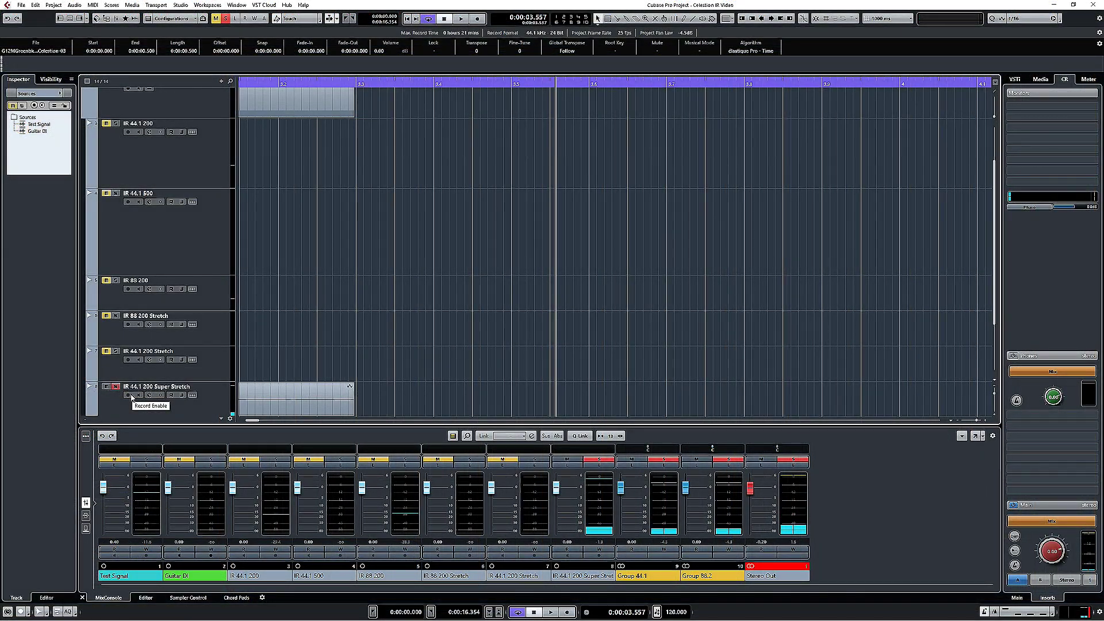
Rewind to the start, collapse Impulses, expand Sources, and show the MixConsole Inserts rack
key(Home)
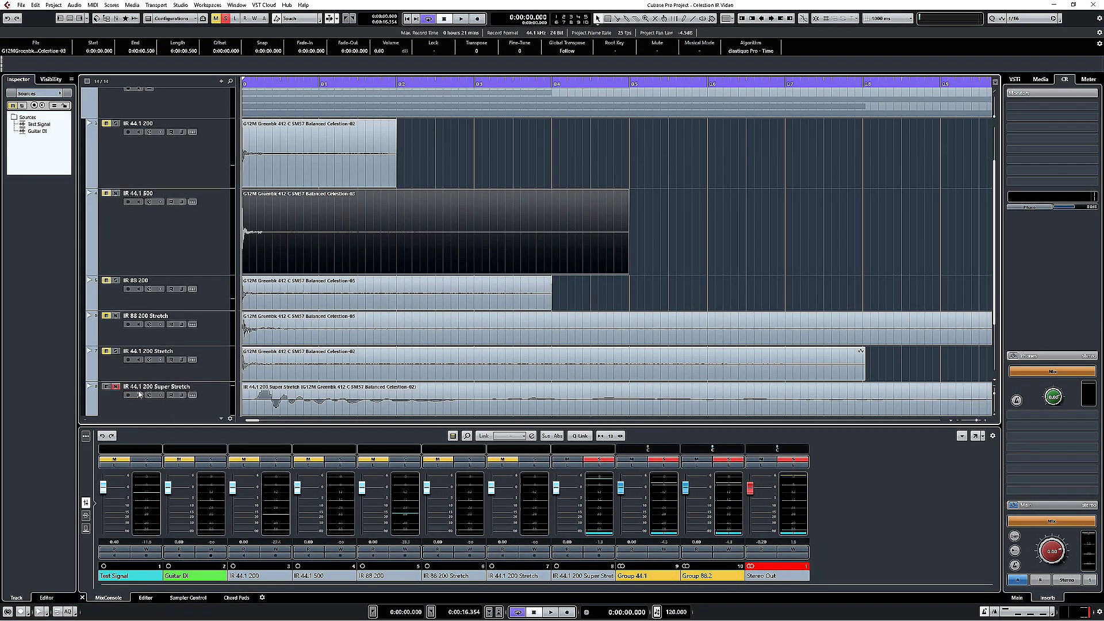
scroll(146, 367, up, 3)
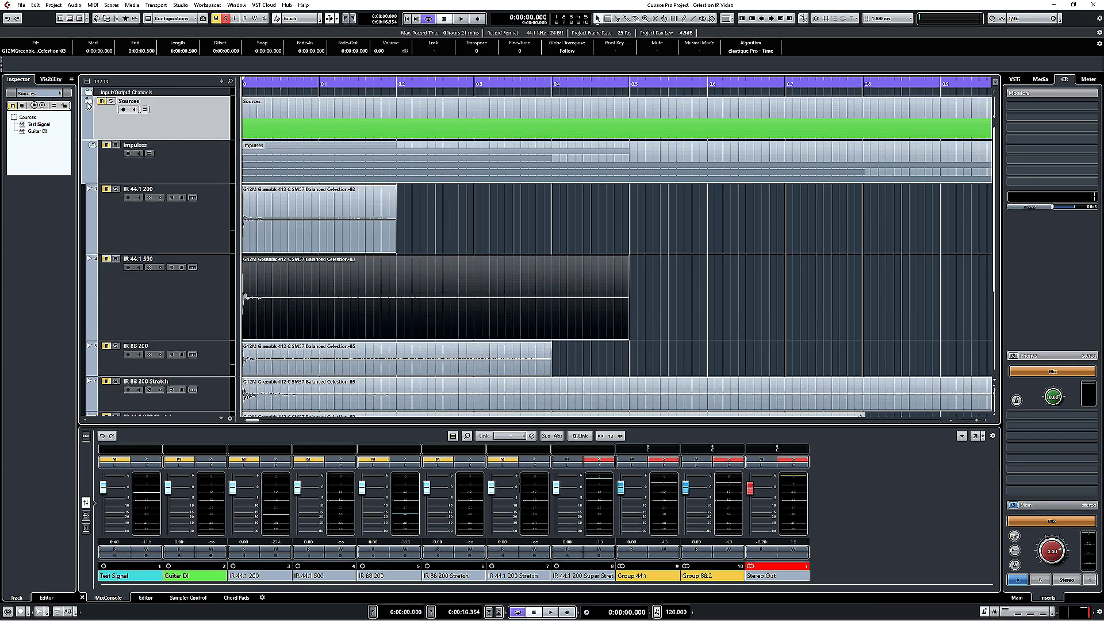
click(89, 144)
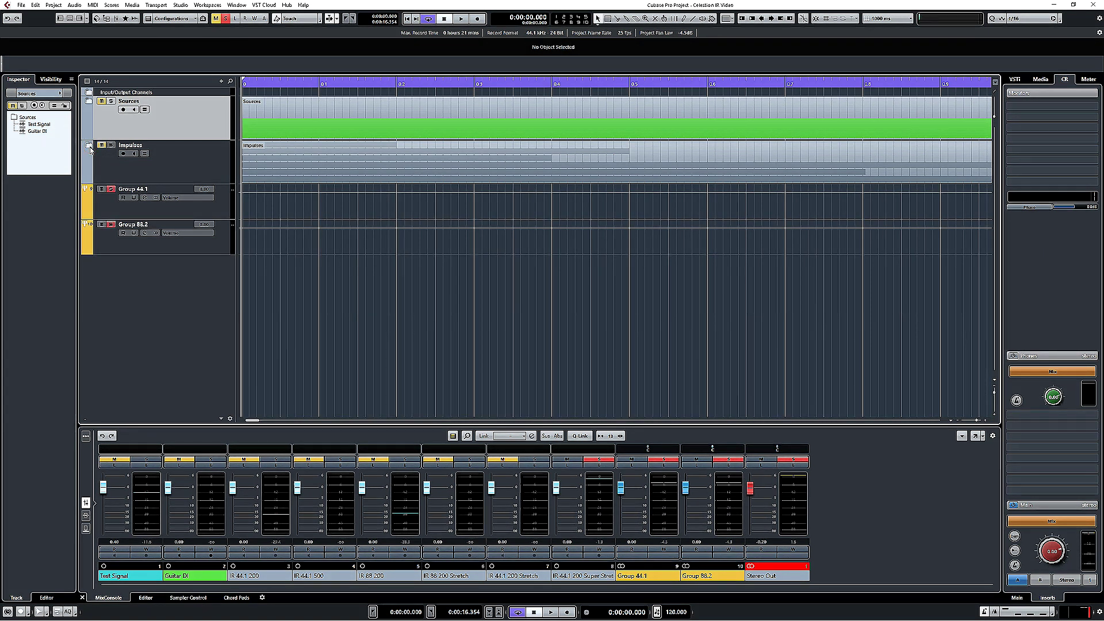
click(88, 102)
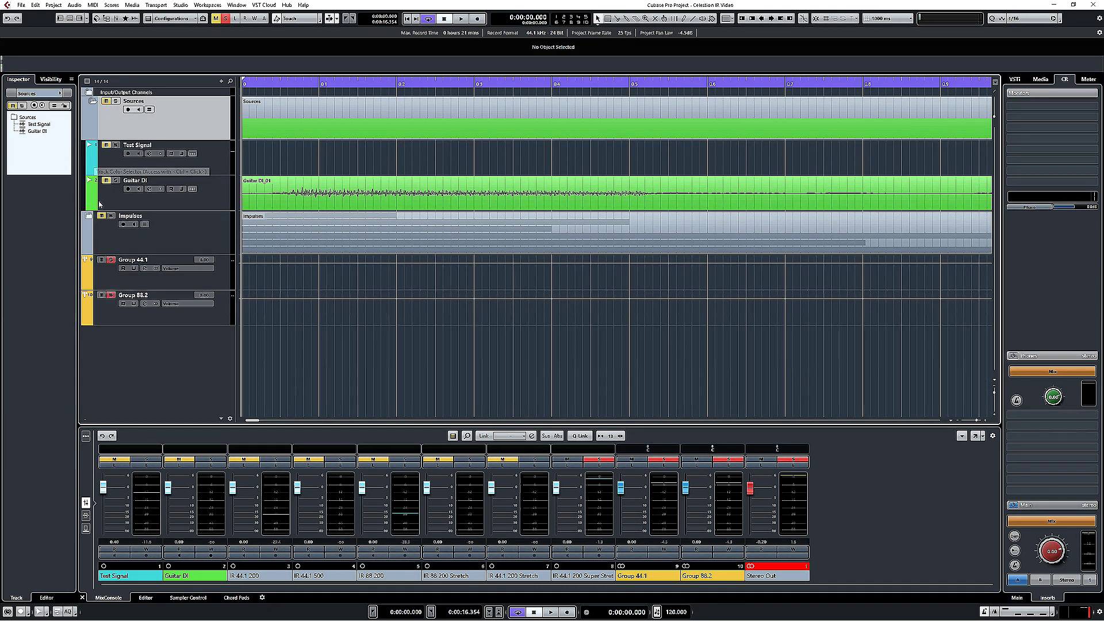
click(86, 516)
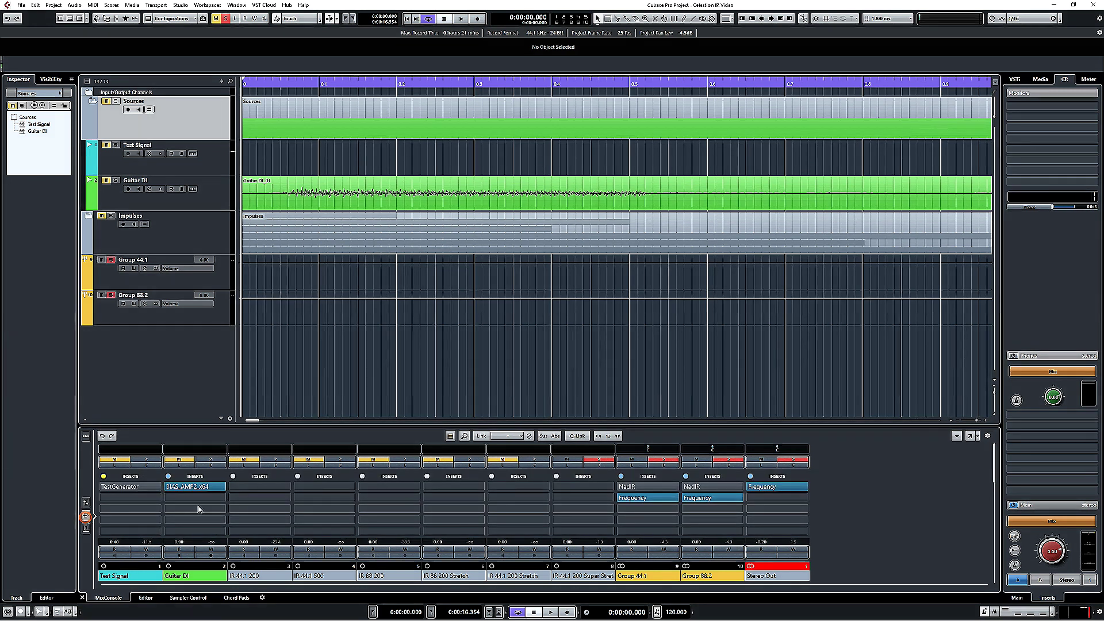
Open the NadIR insert editors on both Group 44.1 and Group 88.2
click(633, 486)
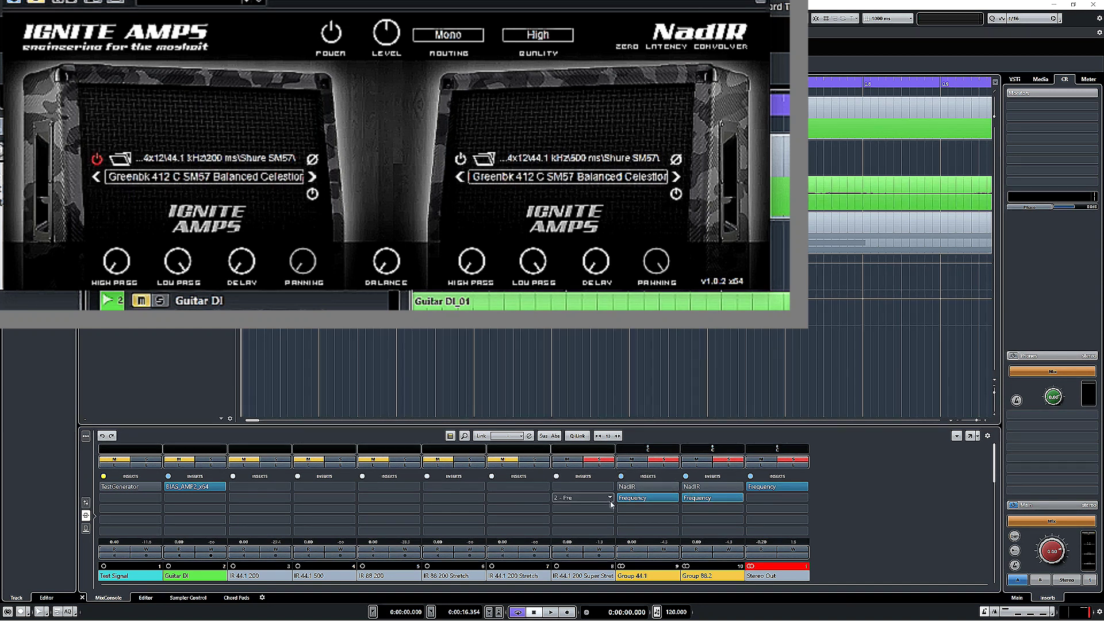
click(686, 490)
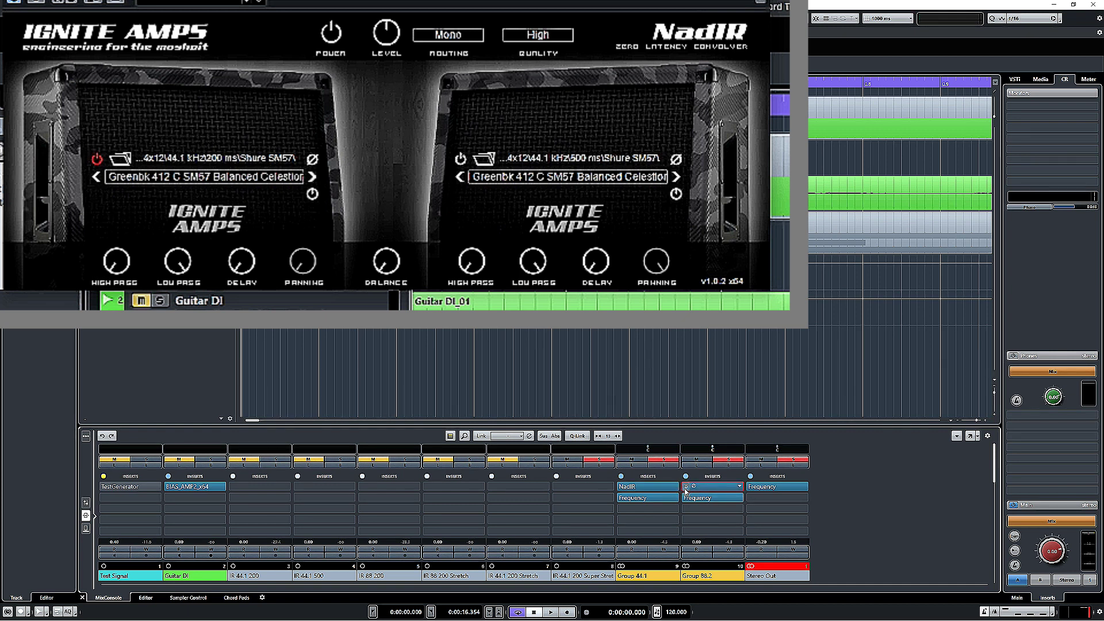
click(719, 487)
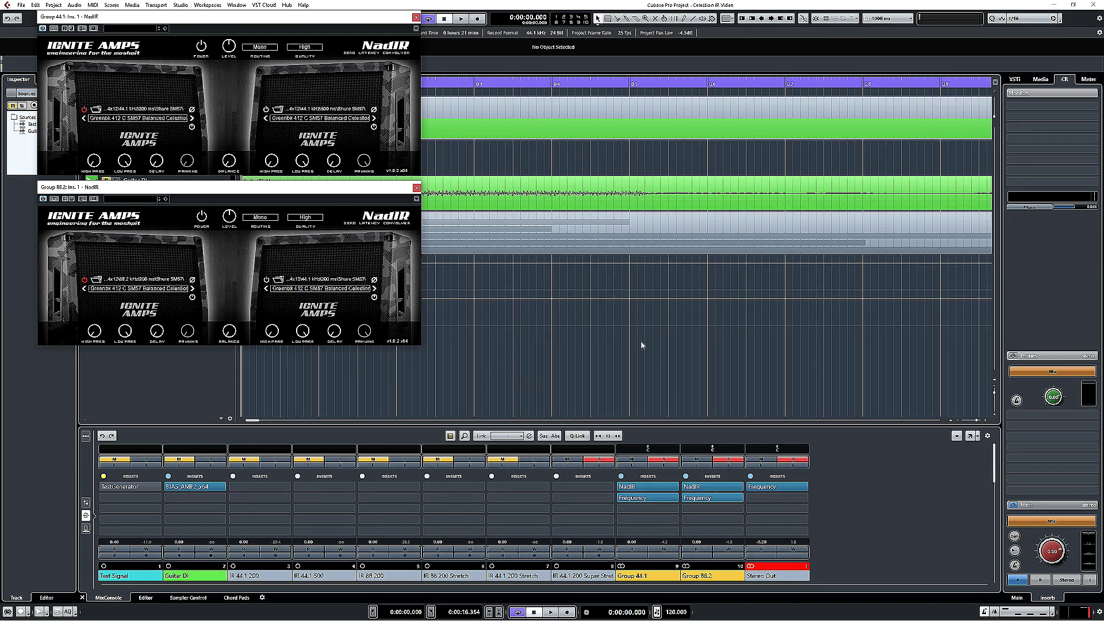
mouse_move(656, 502)
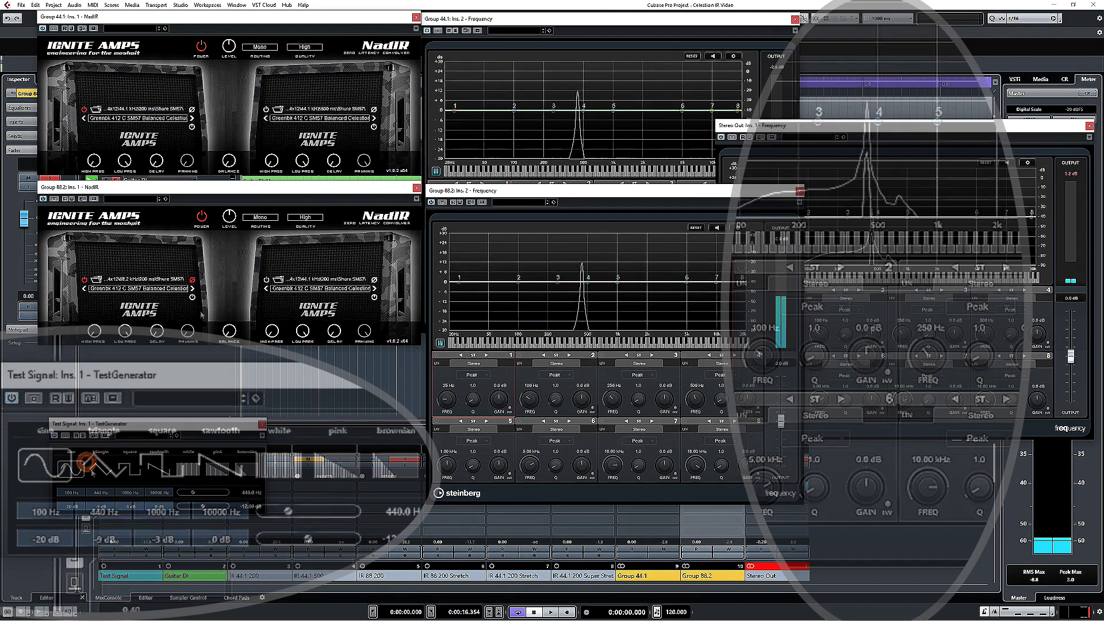
Try triangle, square, sawtooth and pink noise waveforms, invert the Group 88.2 IR phase, and settle on white noise
click(86, 461)
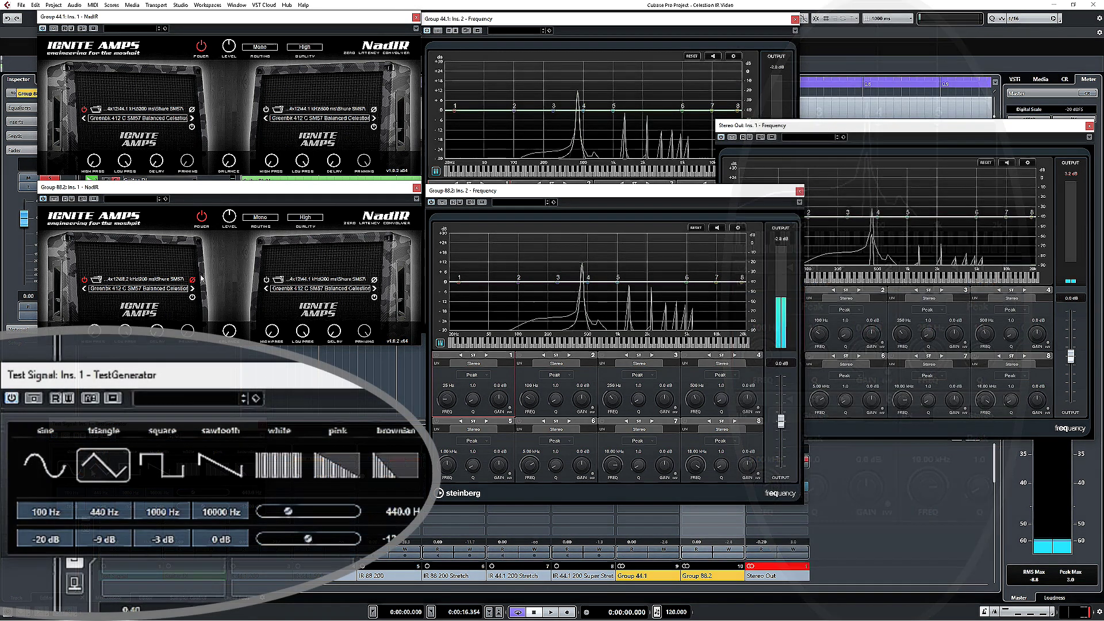
click(156, 464)
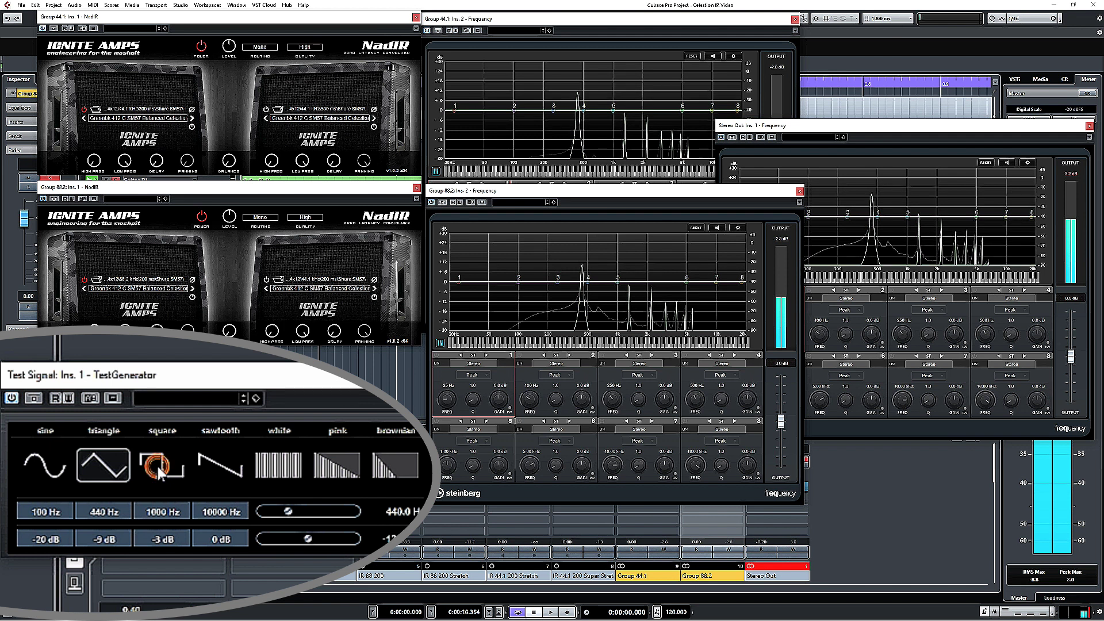
click(223, 462)
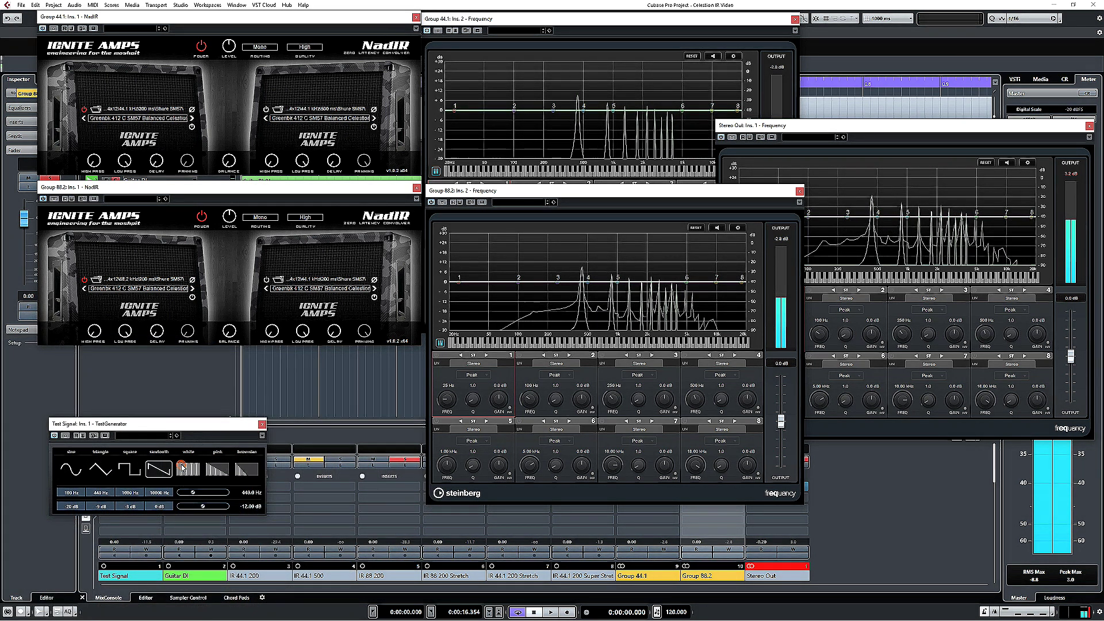
click(183, 468)
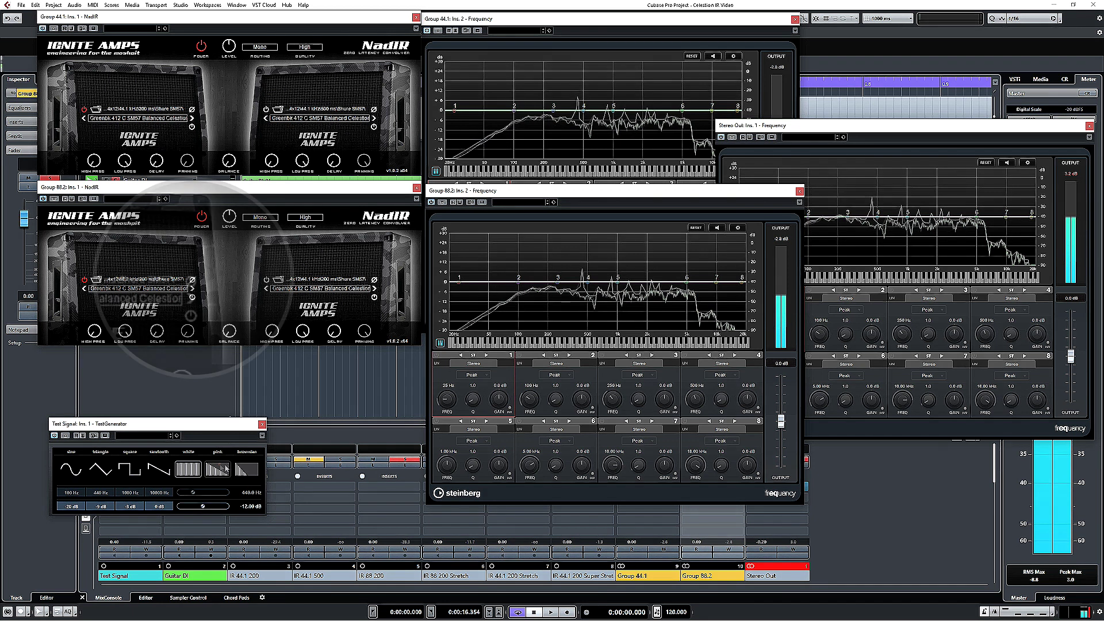
click(224, 468)
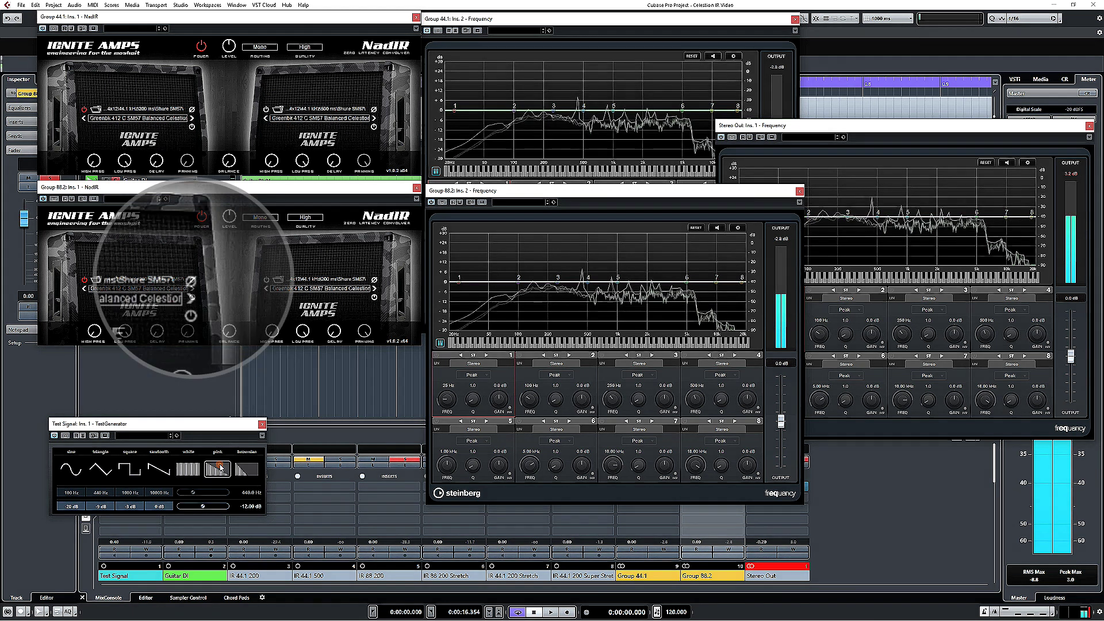
click(191, 281)
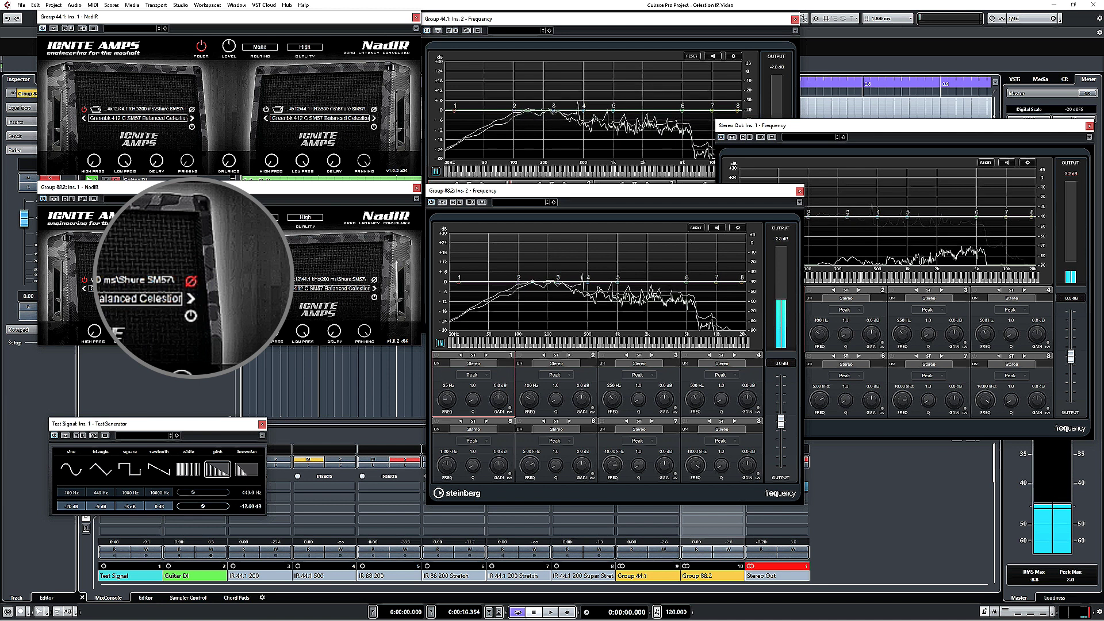
click(188, 469)
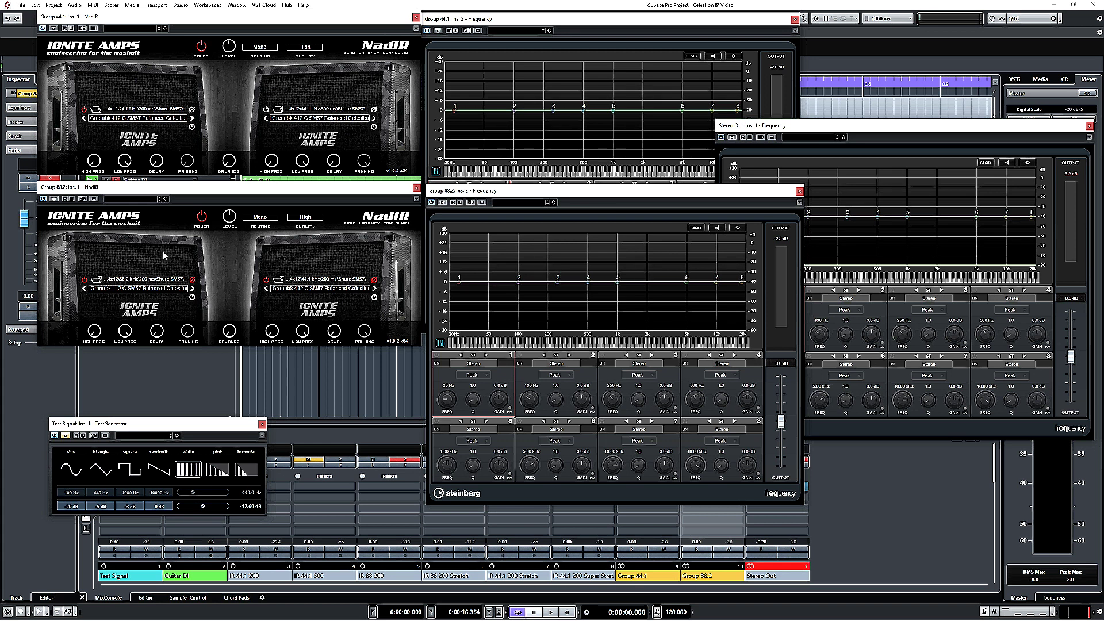
Close the TestGenerator, solo only Guitar DI, and toggle the amp insert and Group 88.2 NadIR bypass
click(261, 425)
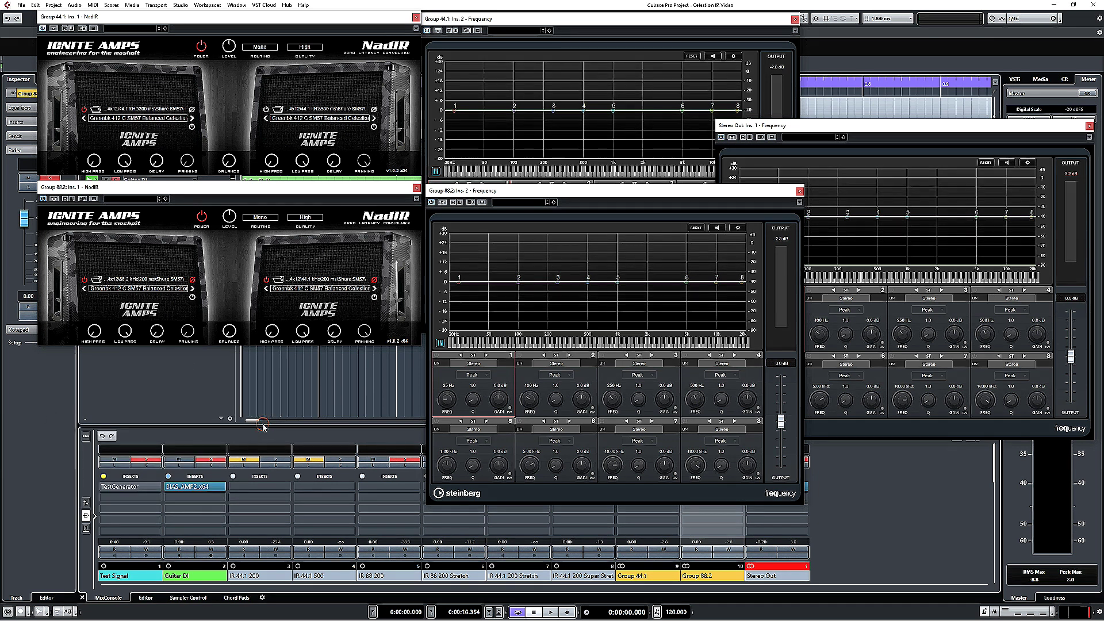
click(211, 459)
ctrl+click(213, 460)
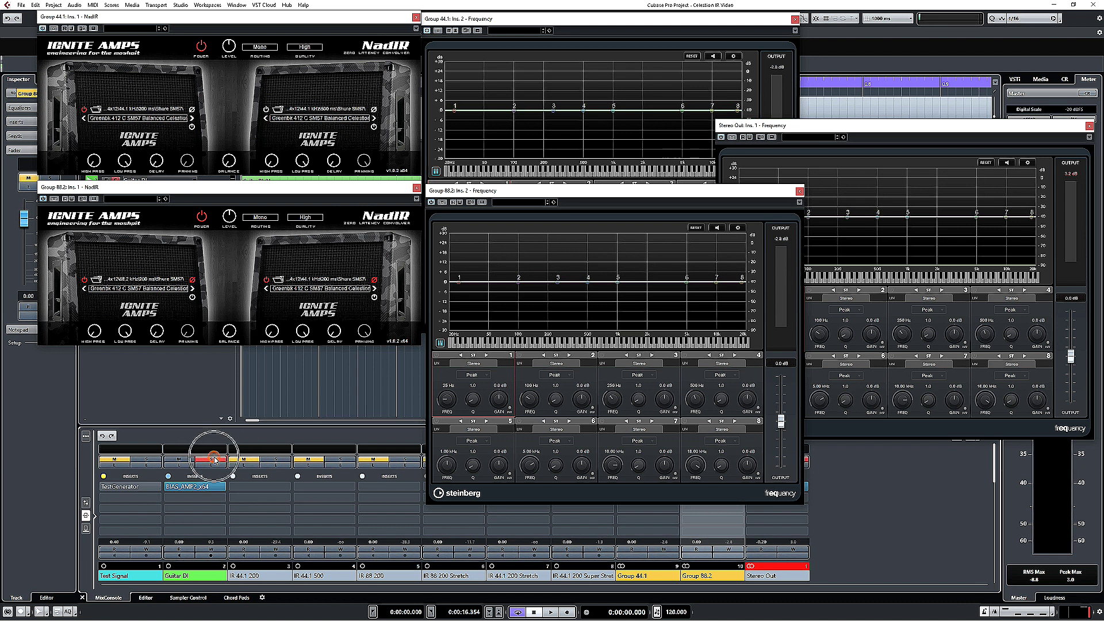
click(169, 487)
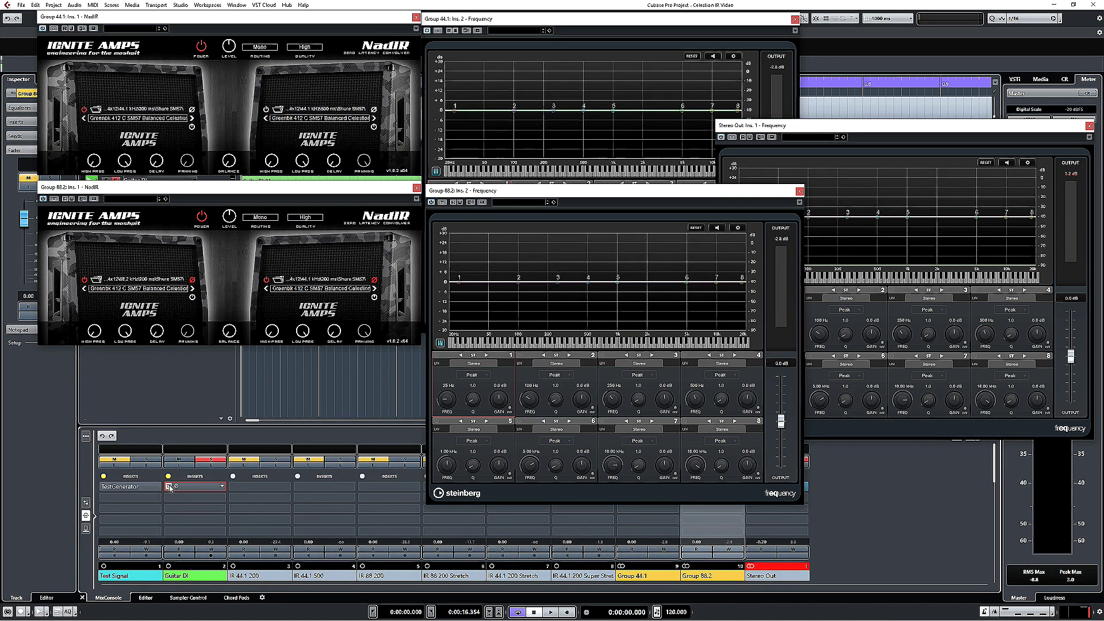
click(54, 199)
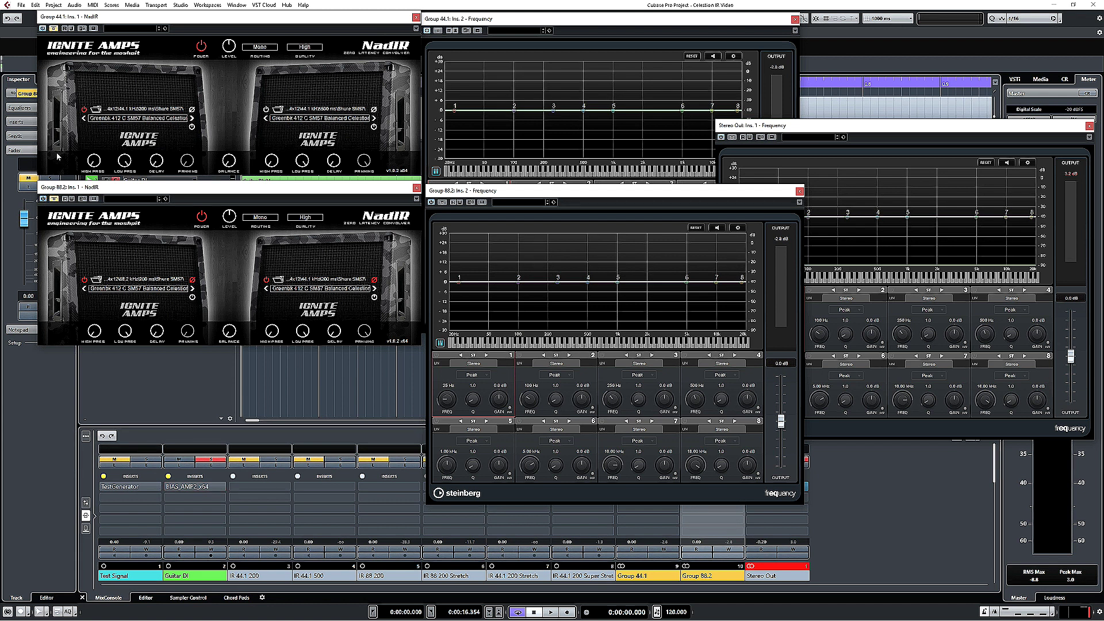
Play briefly to watch the spectra, then open the BIAS AMP 2 plugin on Guitar DI
key(space)
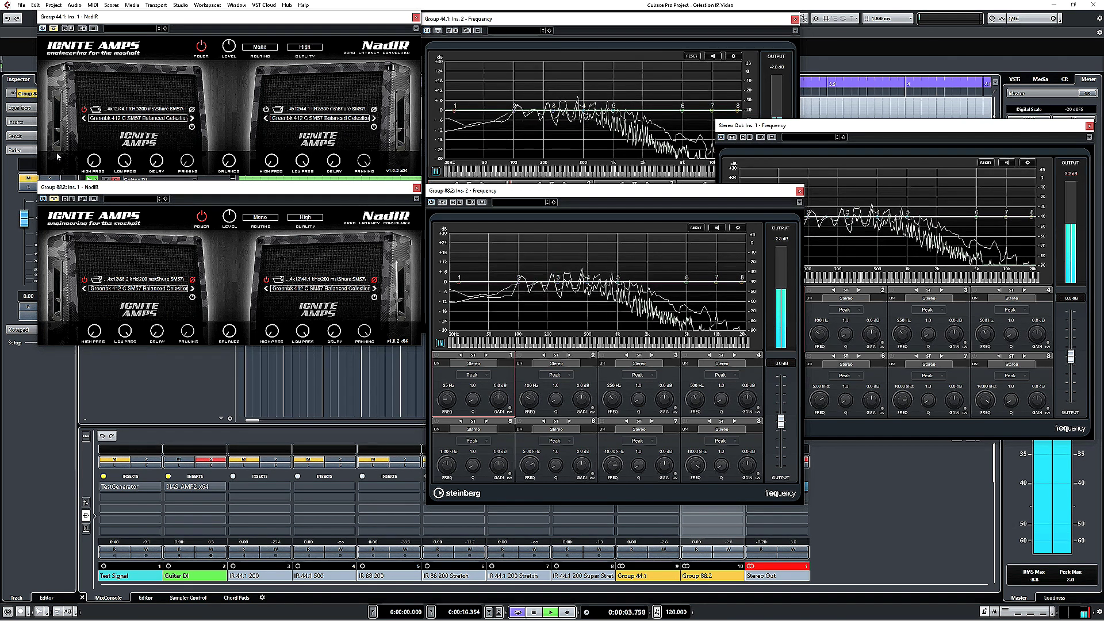
key(space)
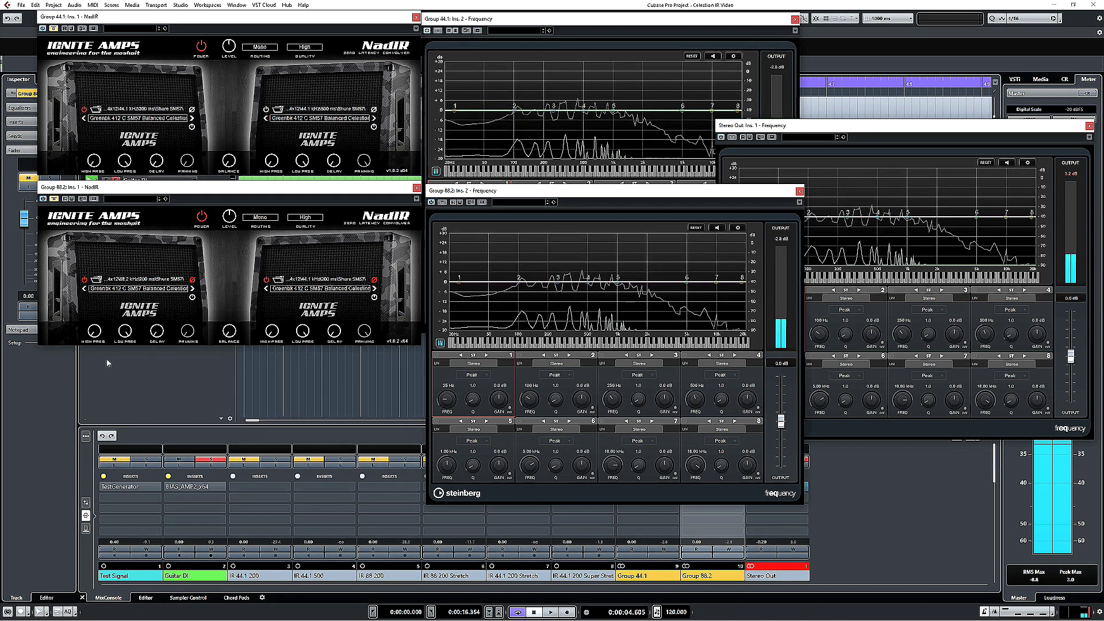
click(170, 487)
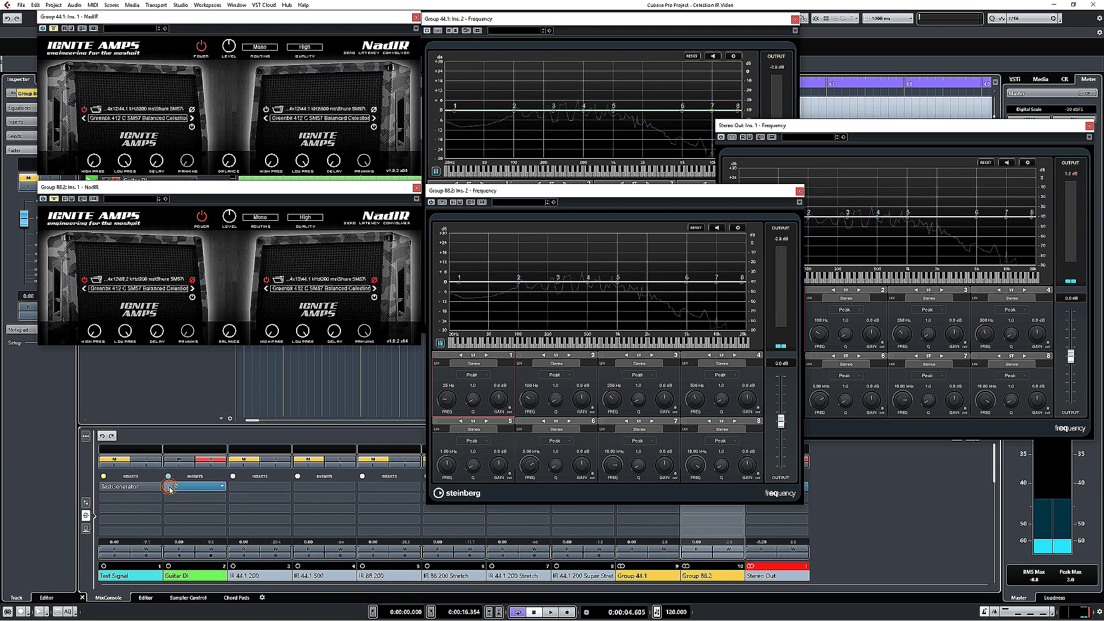
click(189, 484)
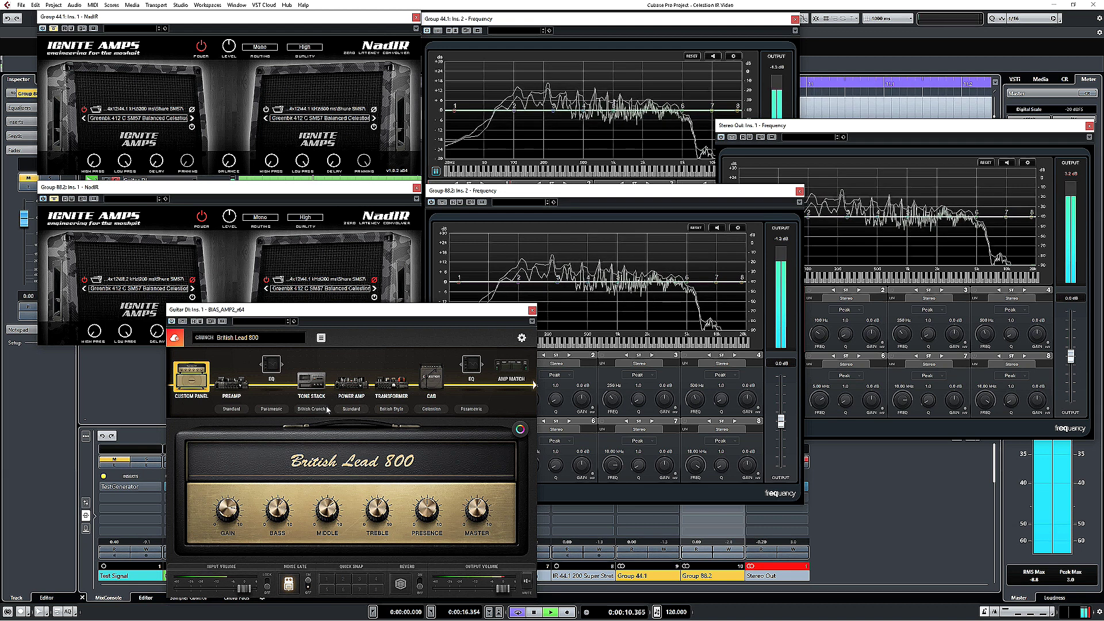
View the British Lead 800 amp's Celestion CAB settings during brief playback, then close BIAS AMP 2
key(space)
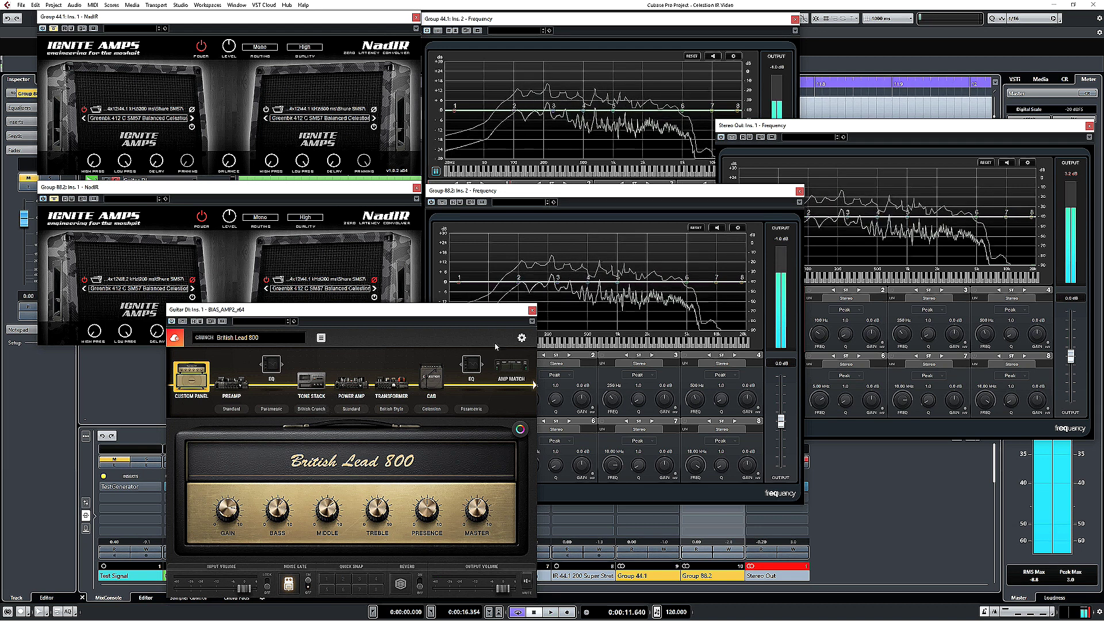
click(431, 376)
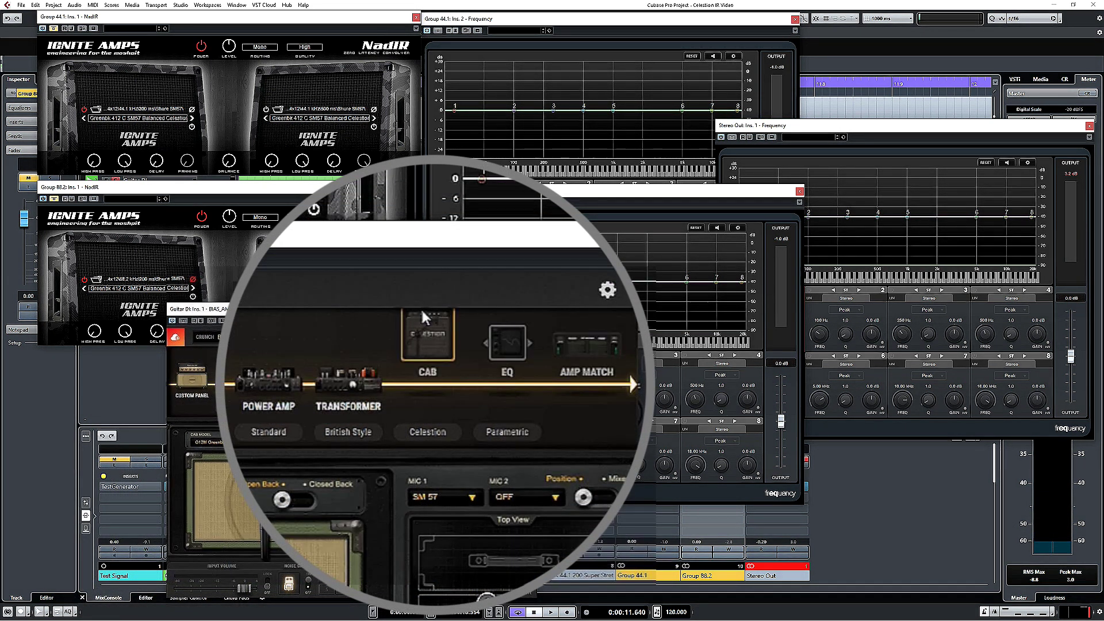
key(space)
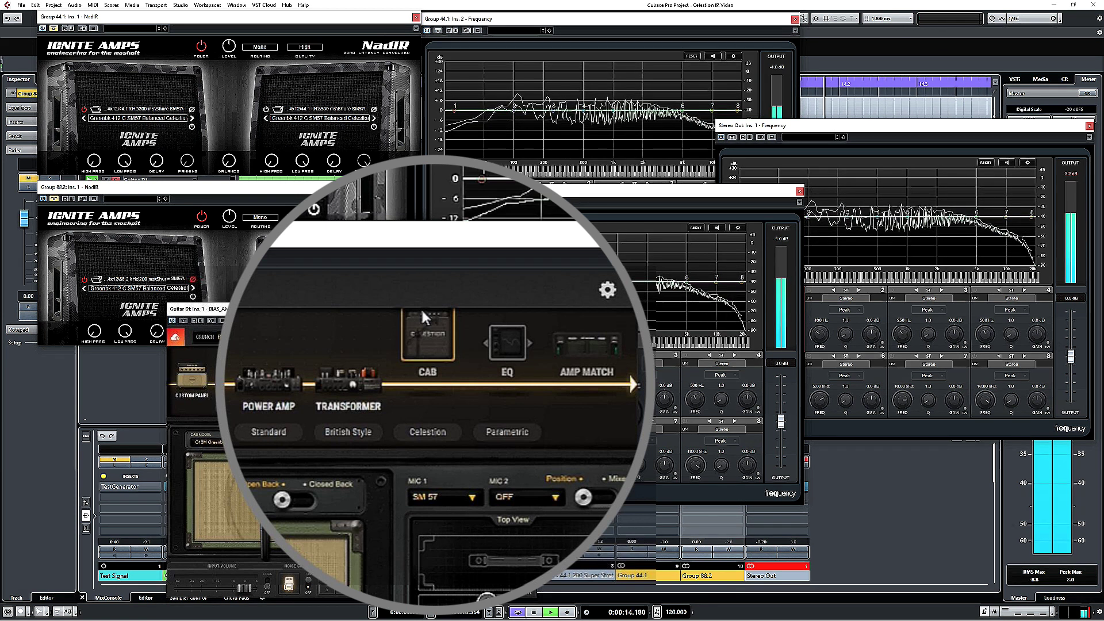
key(space)
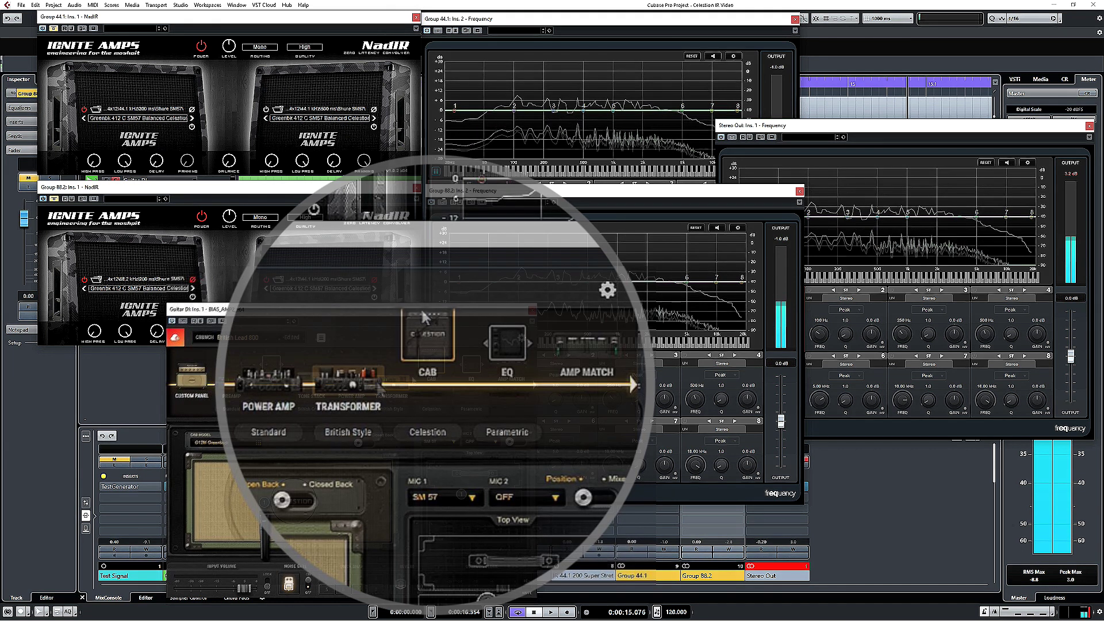
click(531, 310)
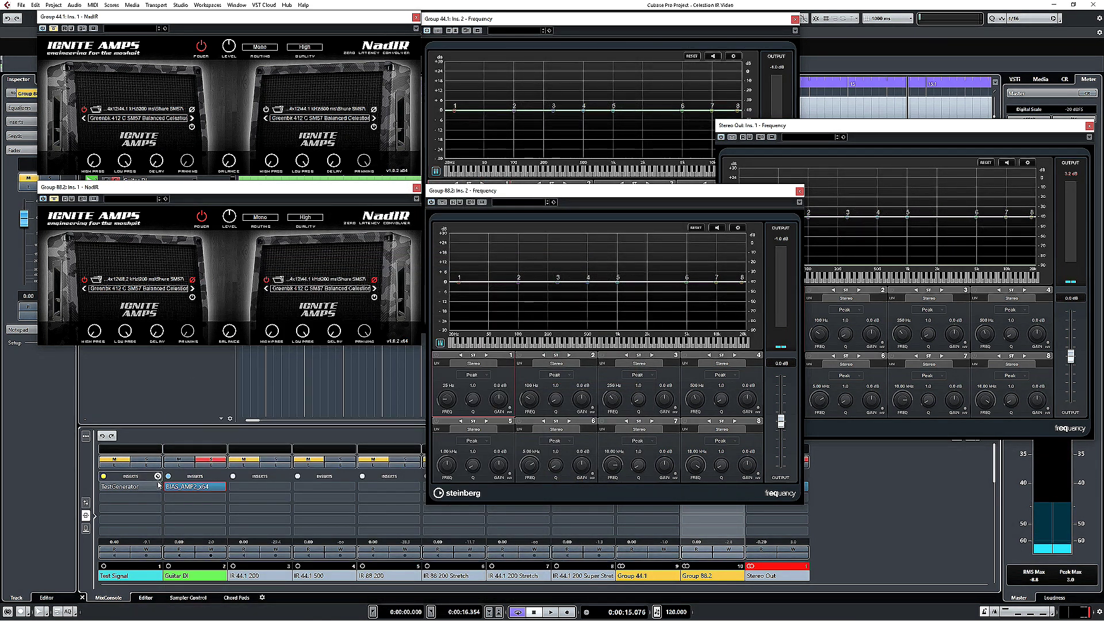
Toggle the Group 88.2 NadIR bypass and leave its left cab IR phase-inverted
click(52, 199)
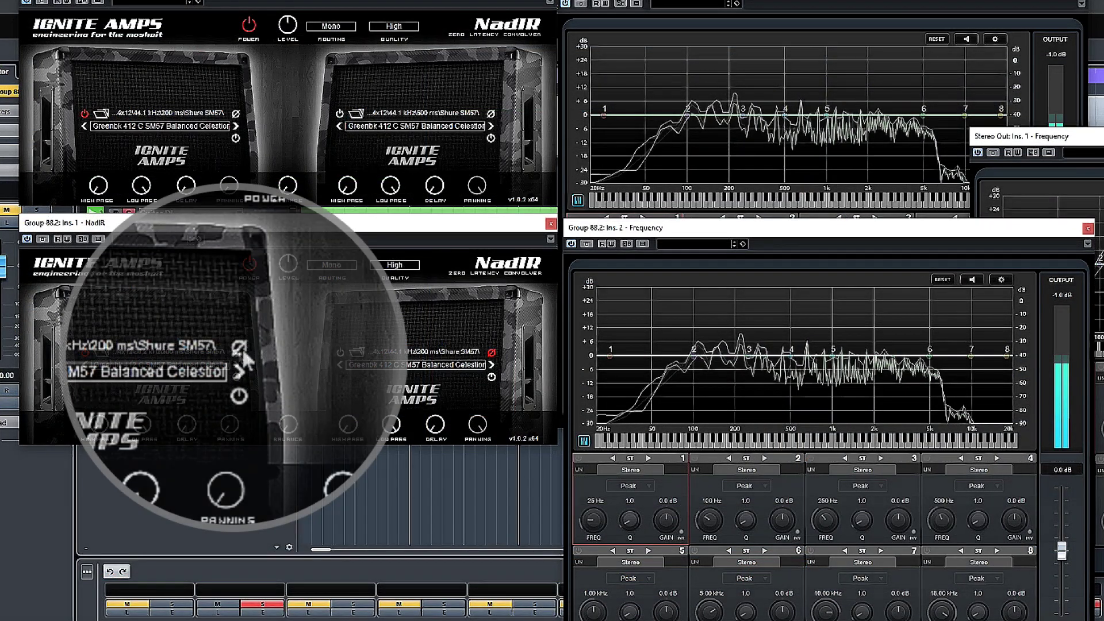
click(236, 352)
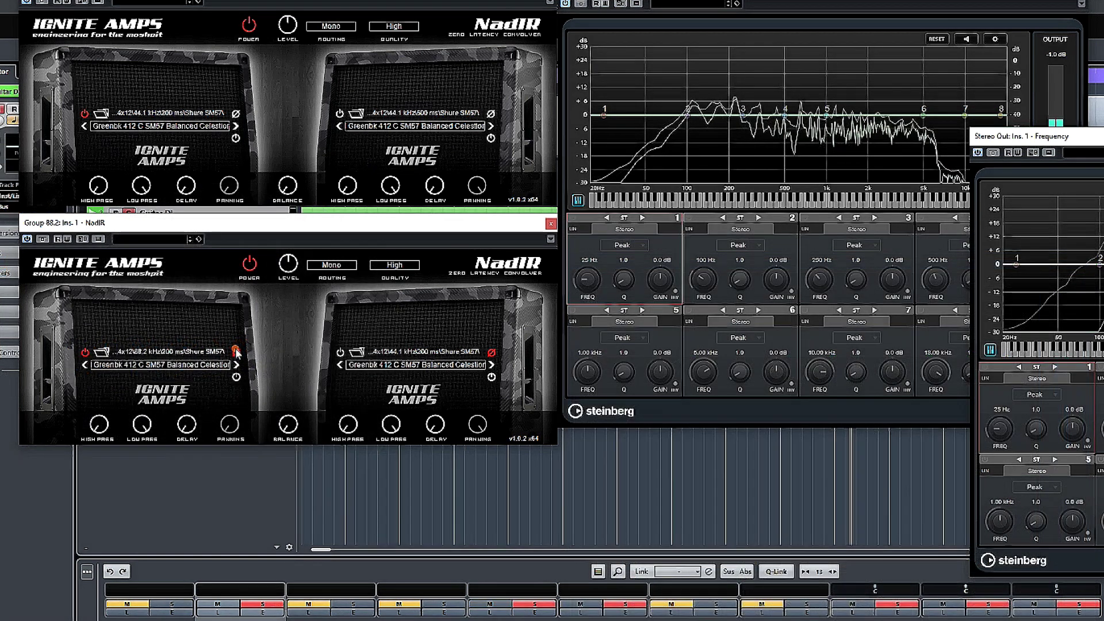
click(237, 352)
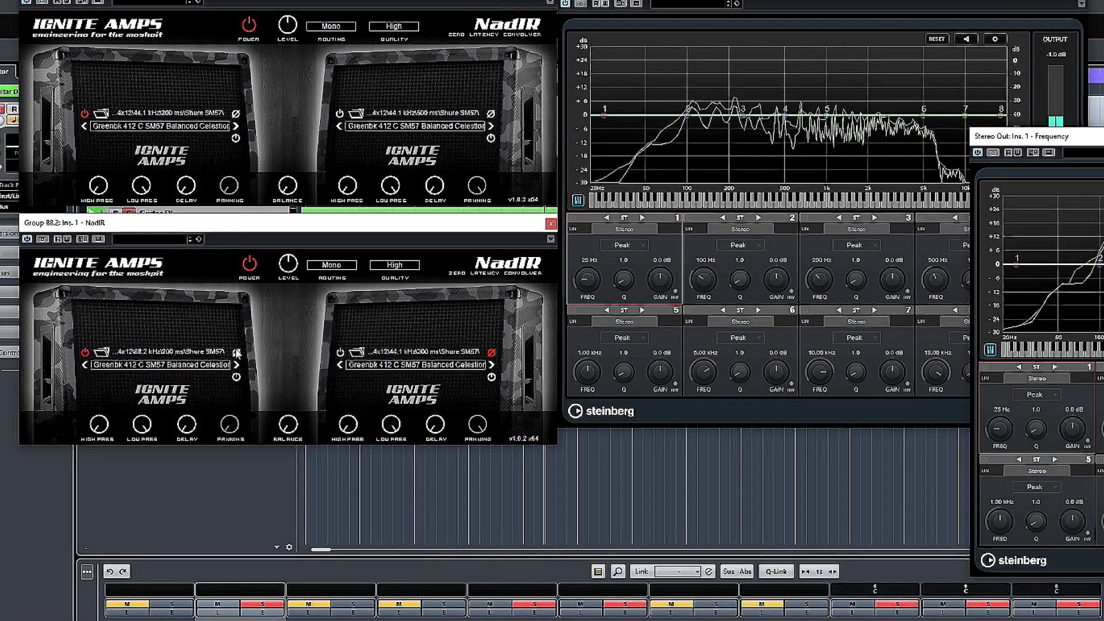
click(236, 352)
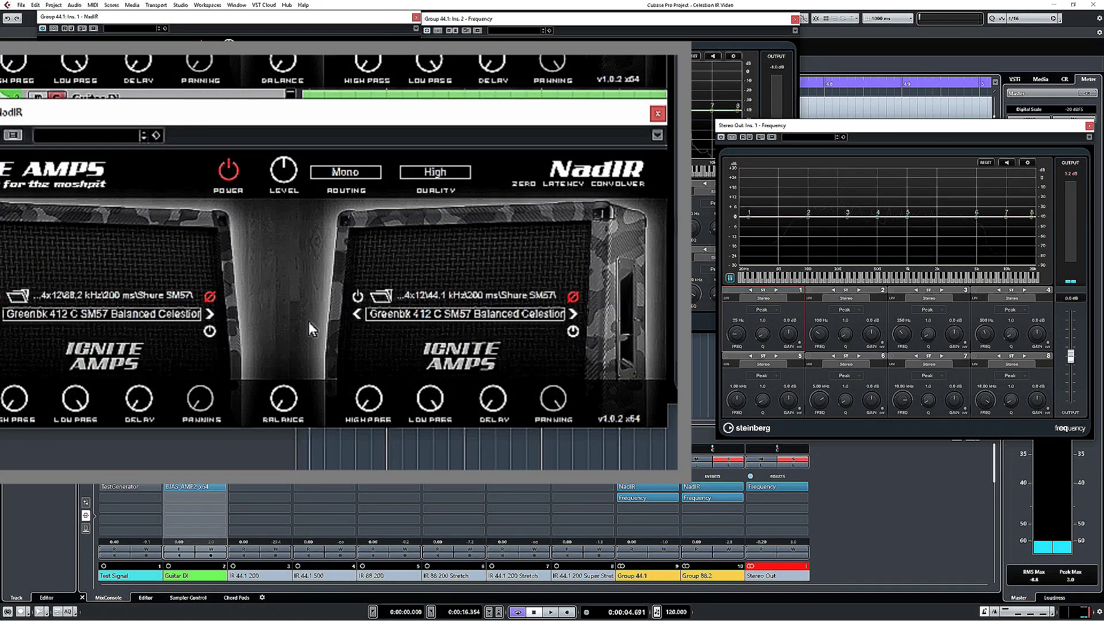
Enable the right cab and load the 44.1 kHz > 500 ms > Shure SM57 Balanced Celestion IR
click(356, 297)
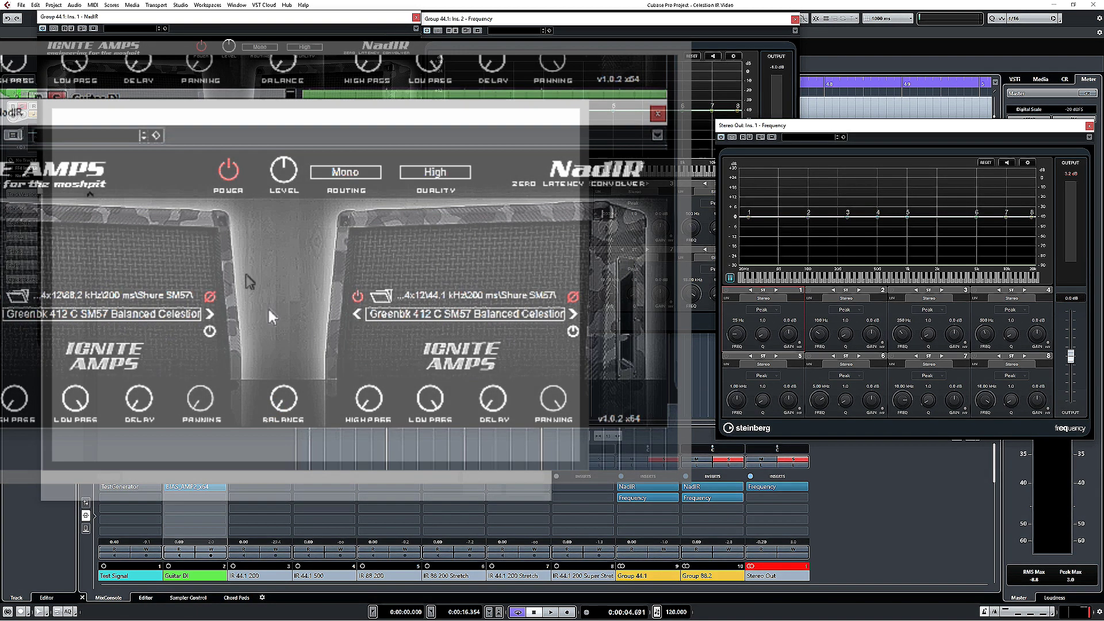
click(380, 296)
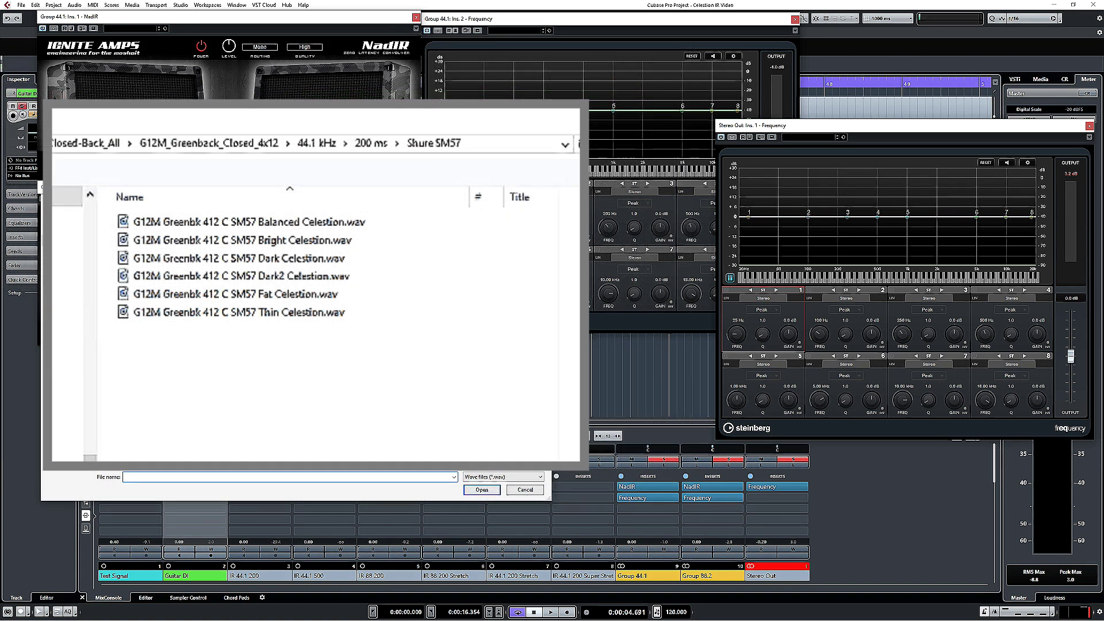
click(316, 142)
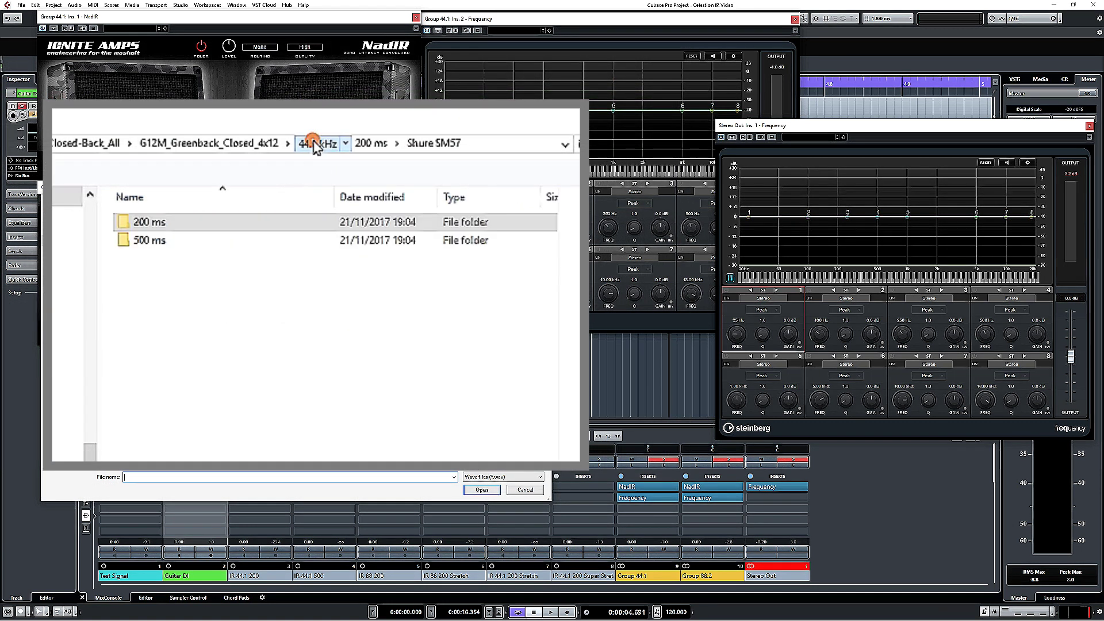
double_click(181, 244)
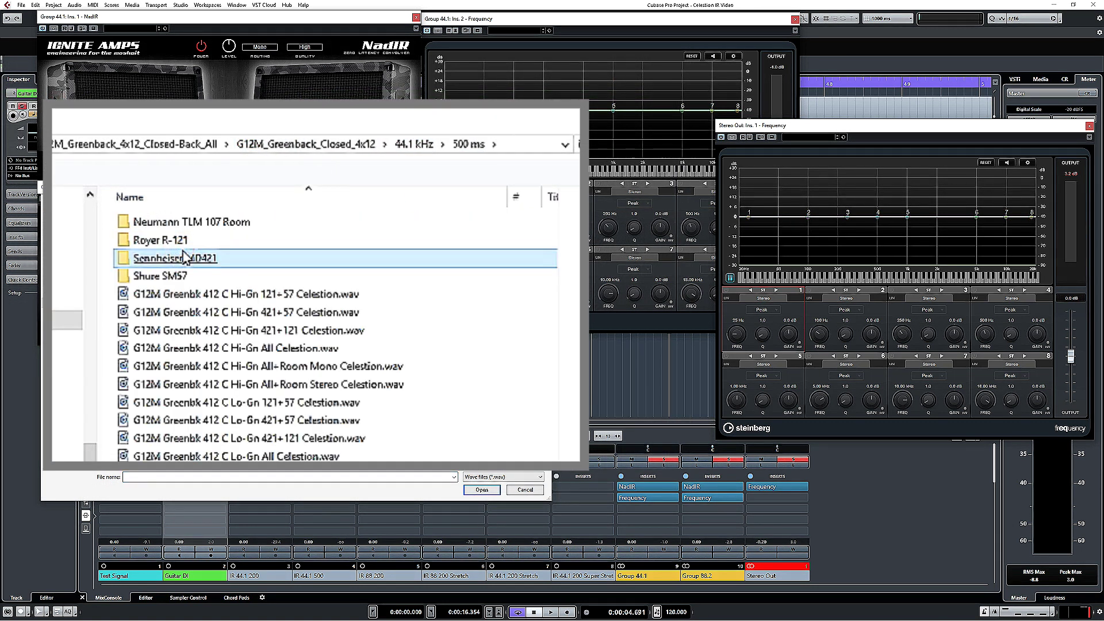
double_click(190, 277)
double_click(209, 219)
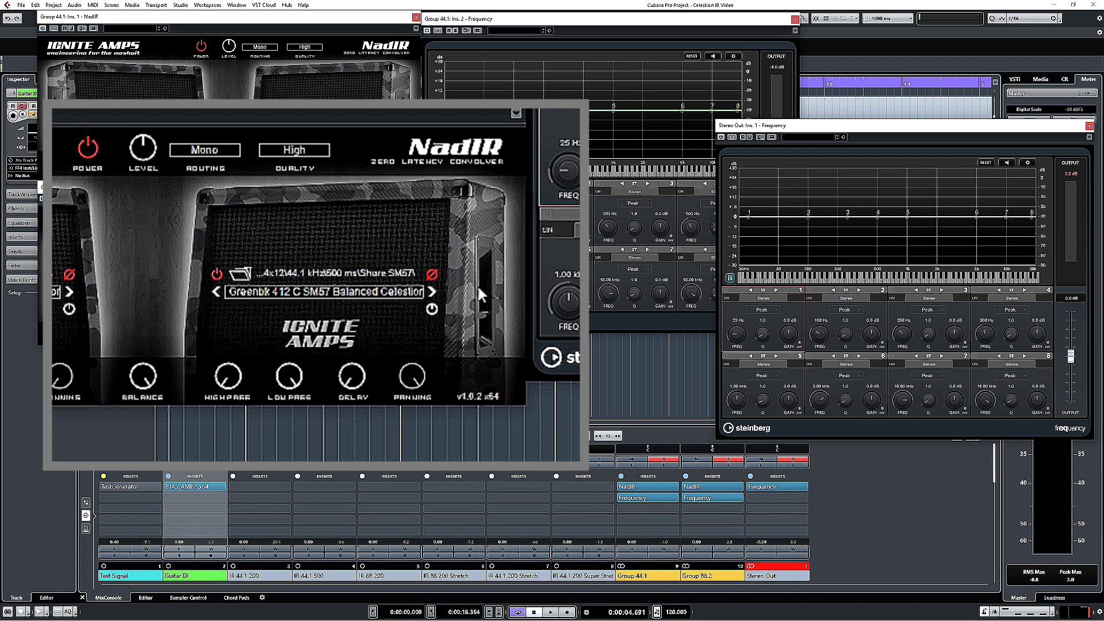
Play the guitar with the right cab IR phase-inverted in NadIR to show cancellation
key(space)
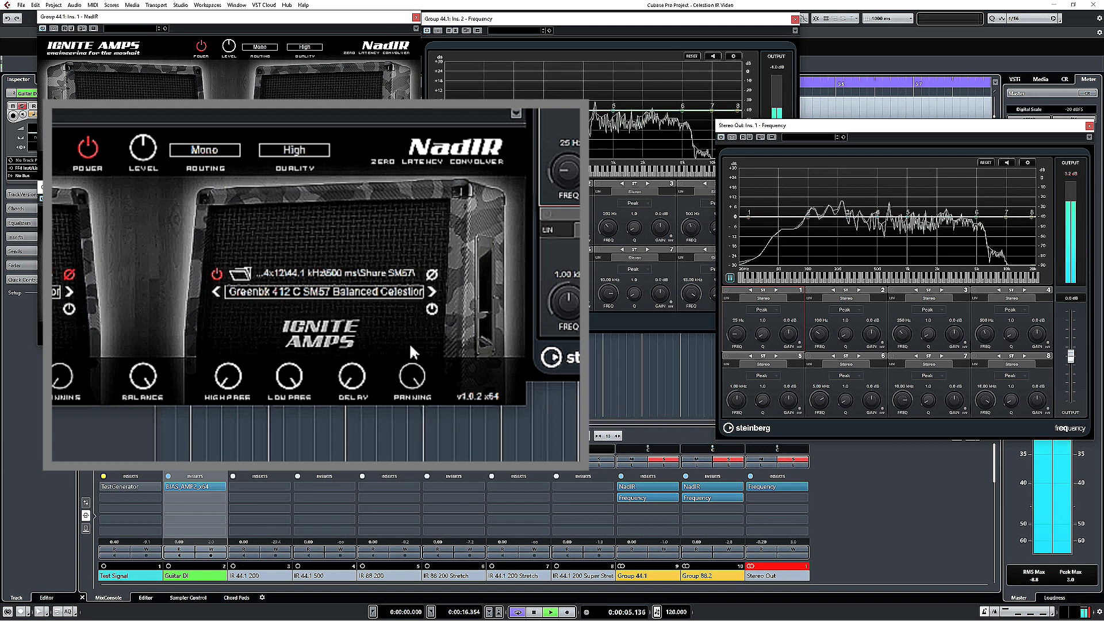
click(431, 278)
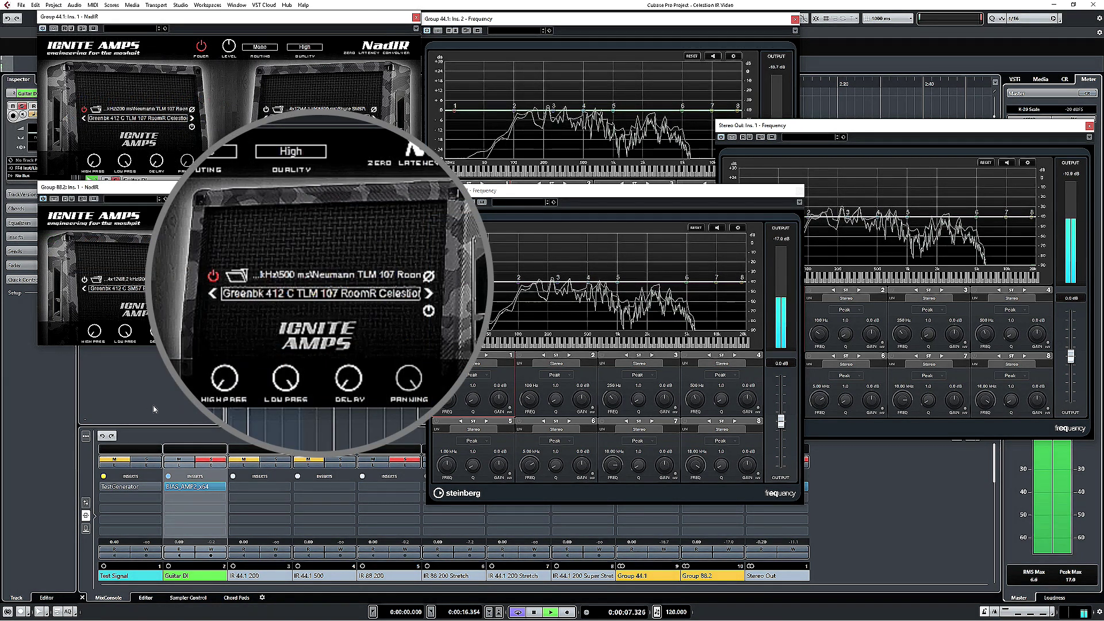
Flip the TLM 107 Room IR phase in NadIR, compare cancellation, then stop playback
click(431, 277)
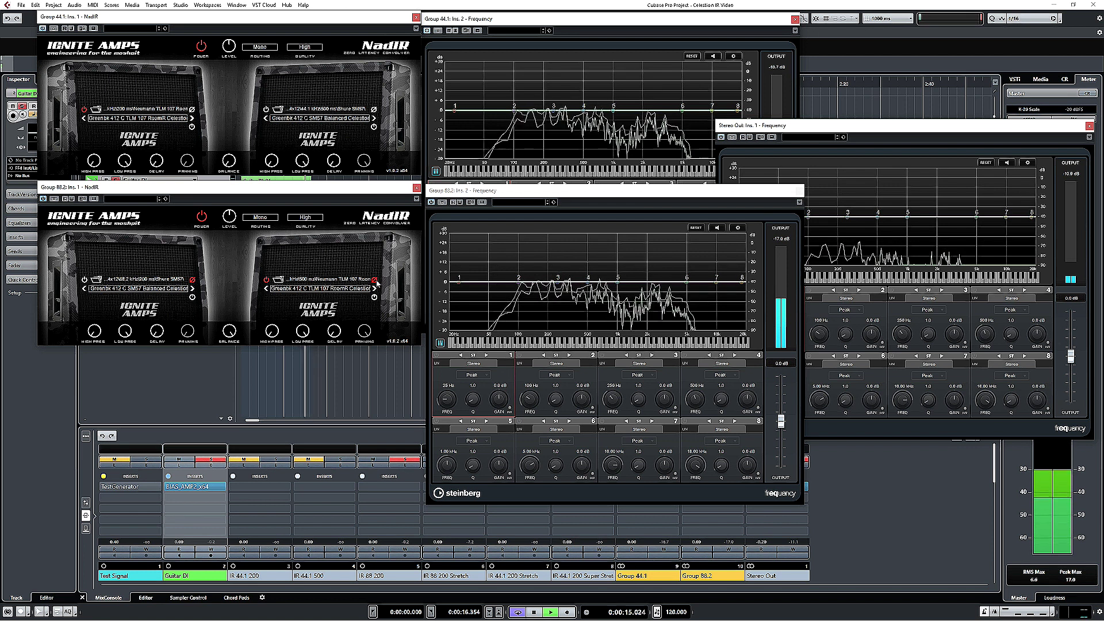
key(space)
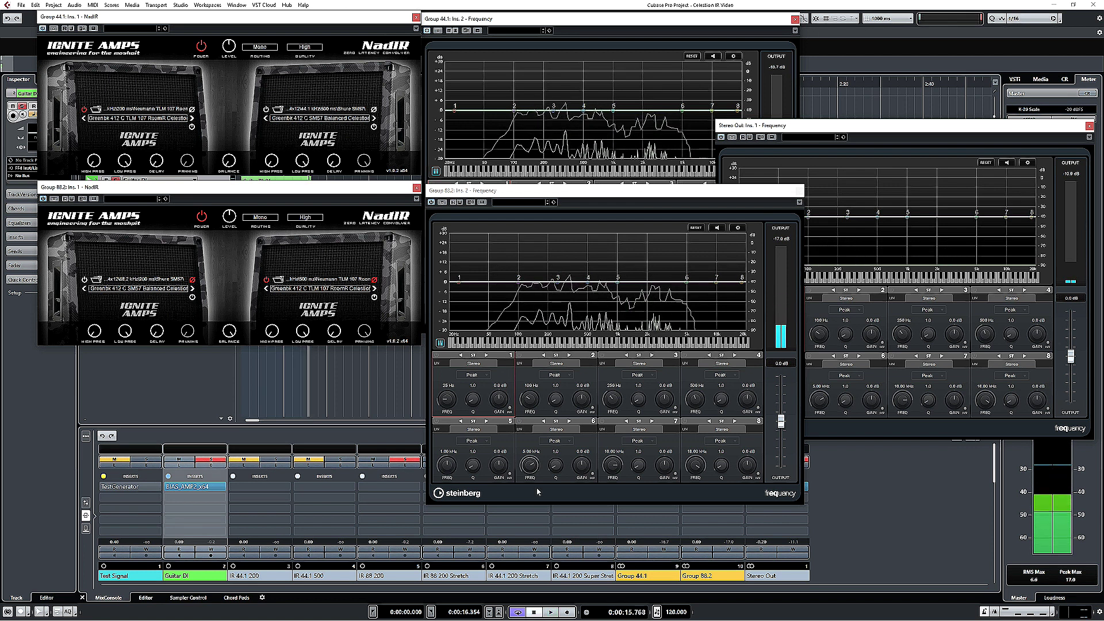